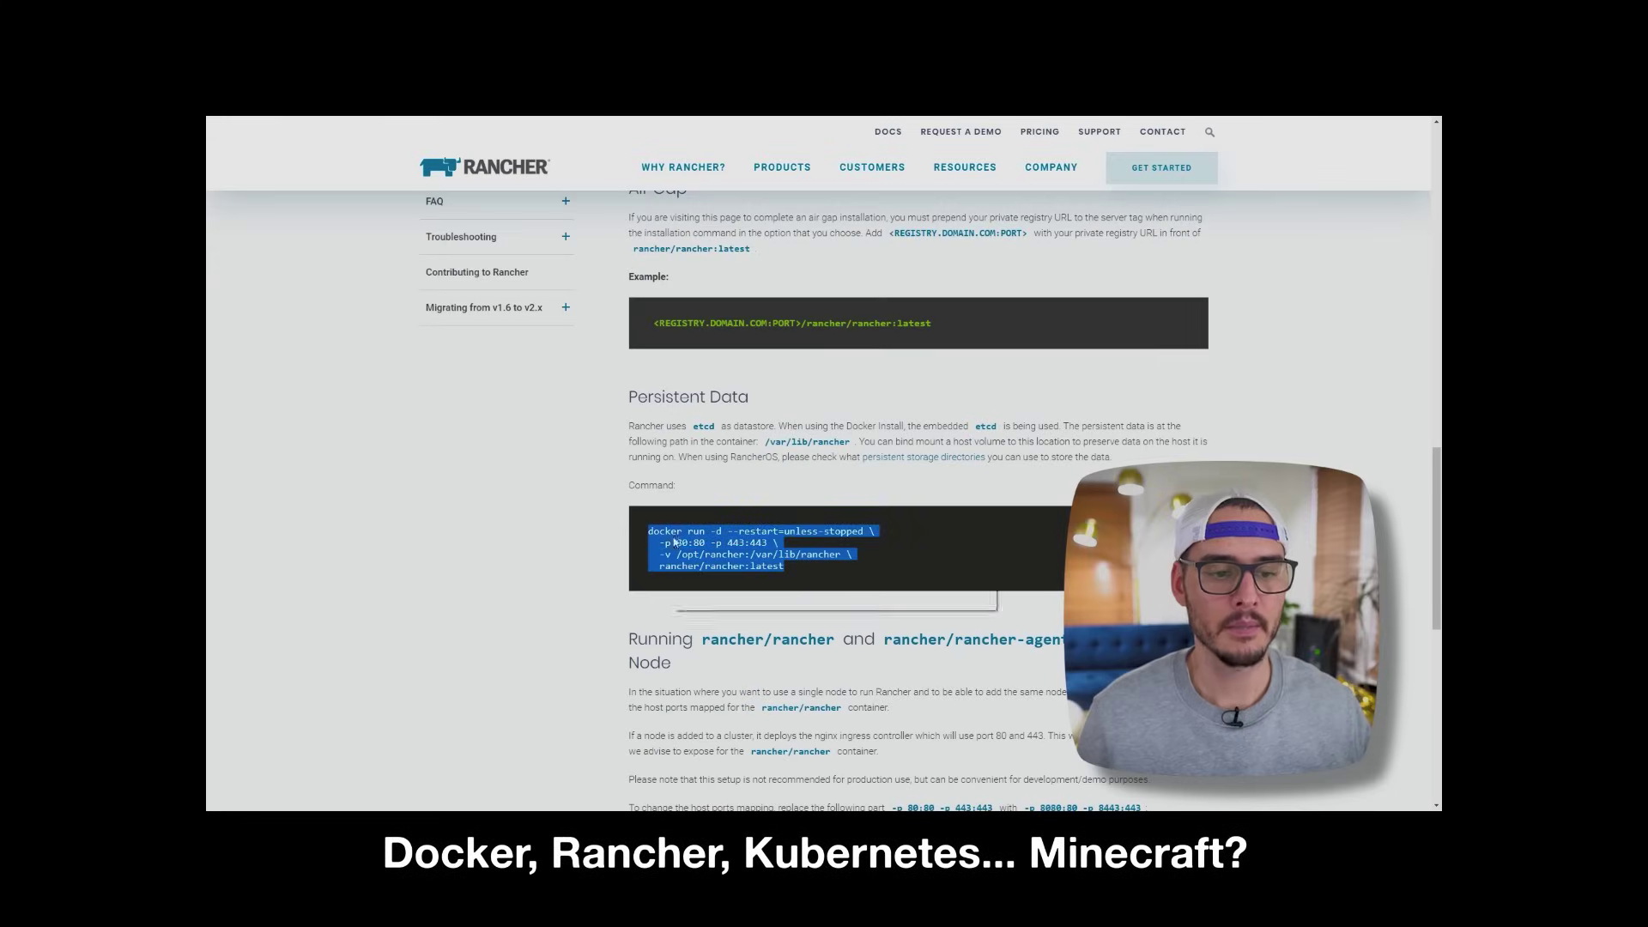
Step: Bring up the copy options for the selected Persistent Data docker run command in the Rancher docs
right_click(650, 541)
Step: Copy the Rancher docker run command and run it in the terminal to start Rancher
left_click(700, 549)
key("alt+Tab")
type("docker run -d --restart=unless-stopped \\   -p 80:80 -p 443:443 \\   -v /opt/rancher:/var/lib/rancher \\   rancher/rancher:latest")
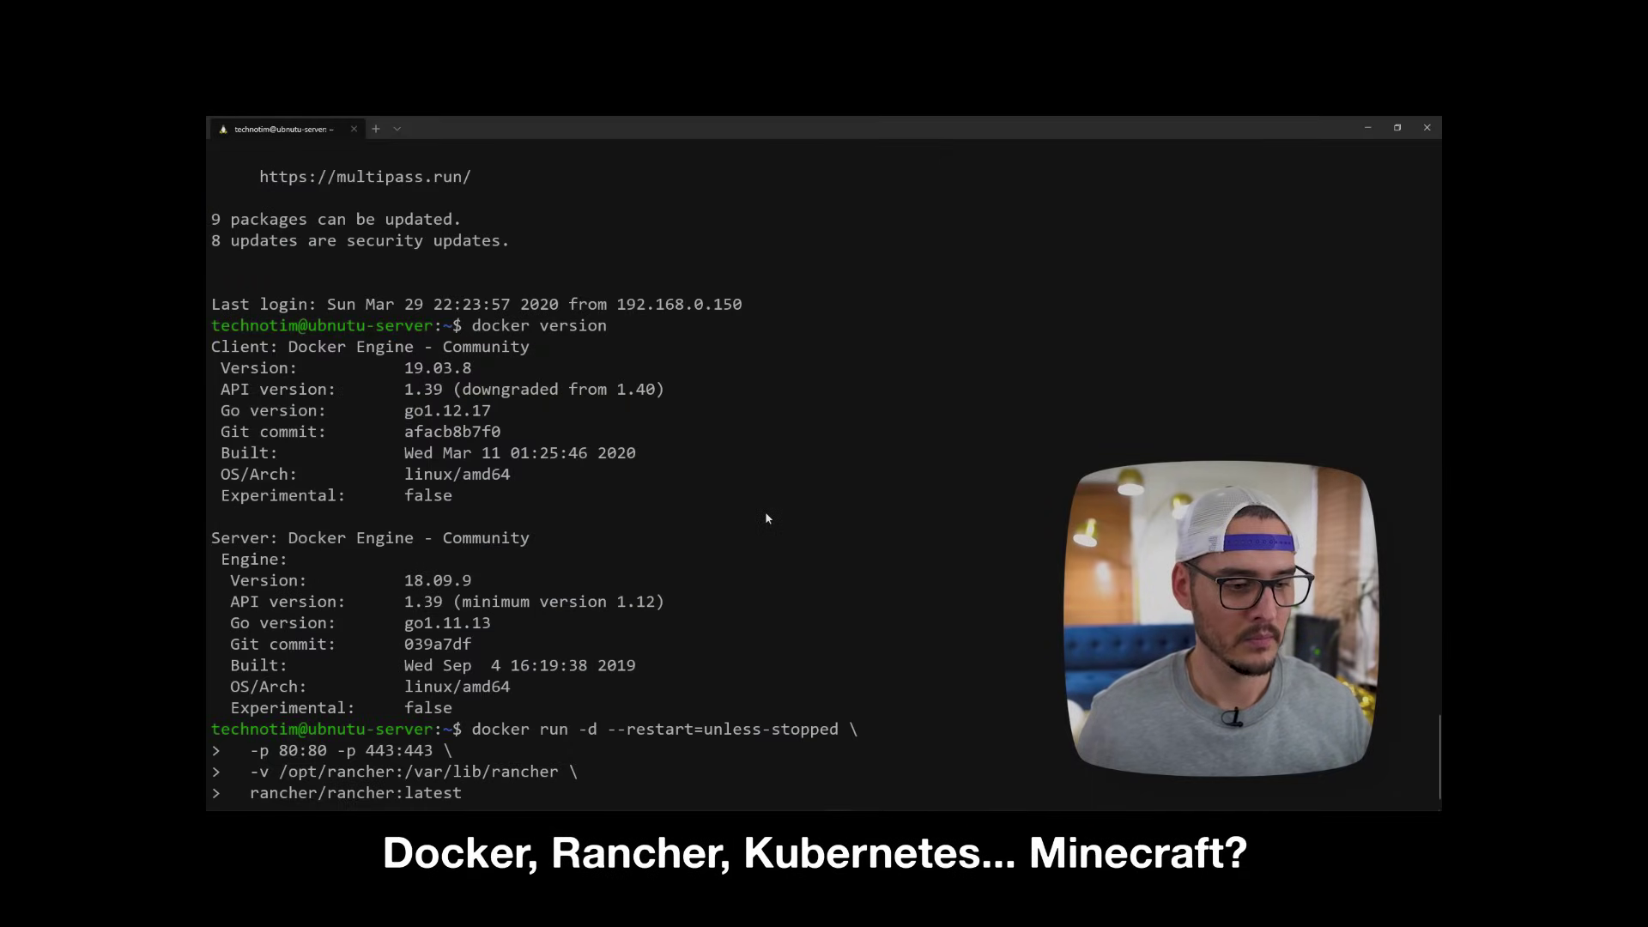
key("Return")
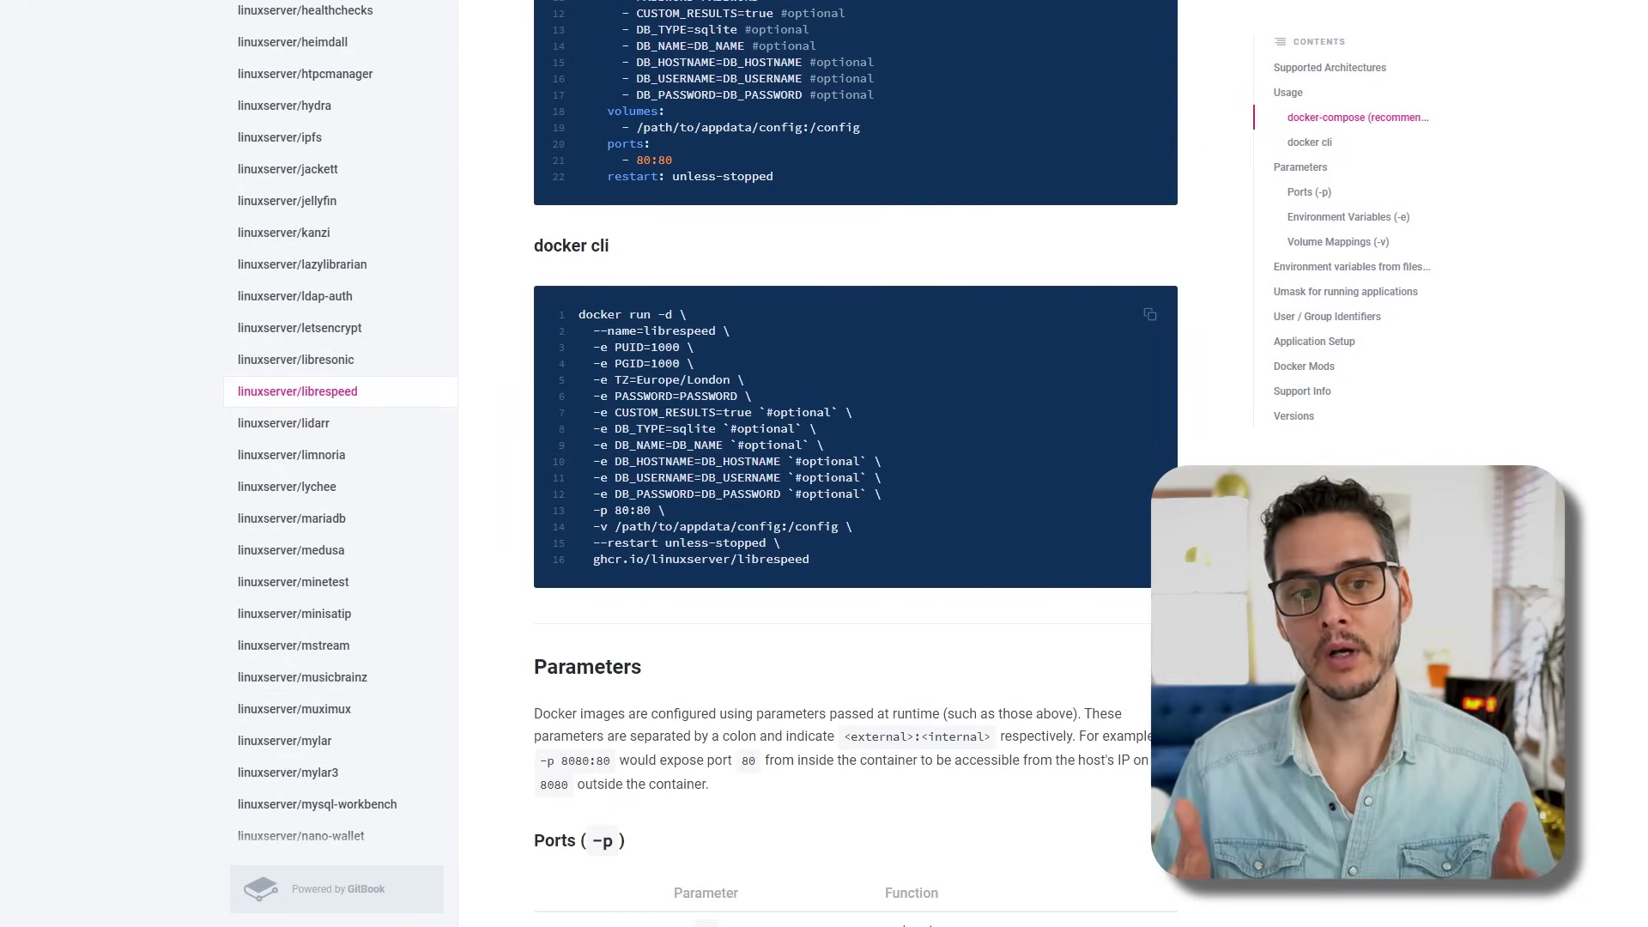
Step: Highlight the docker cli lines in turn: docker run -d, --name=librespeed, PUID/PGID, and PASSWORD
scroll(855, 463, "down", 3)
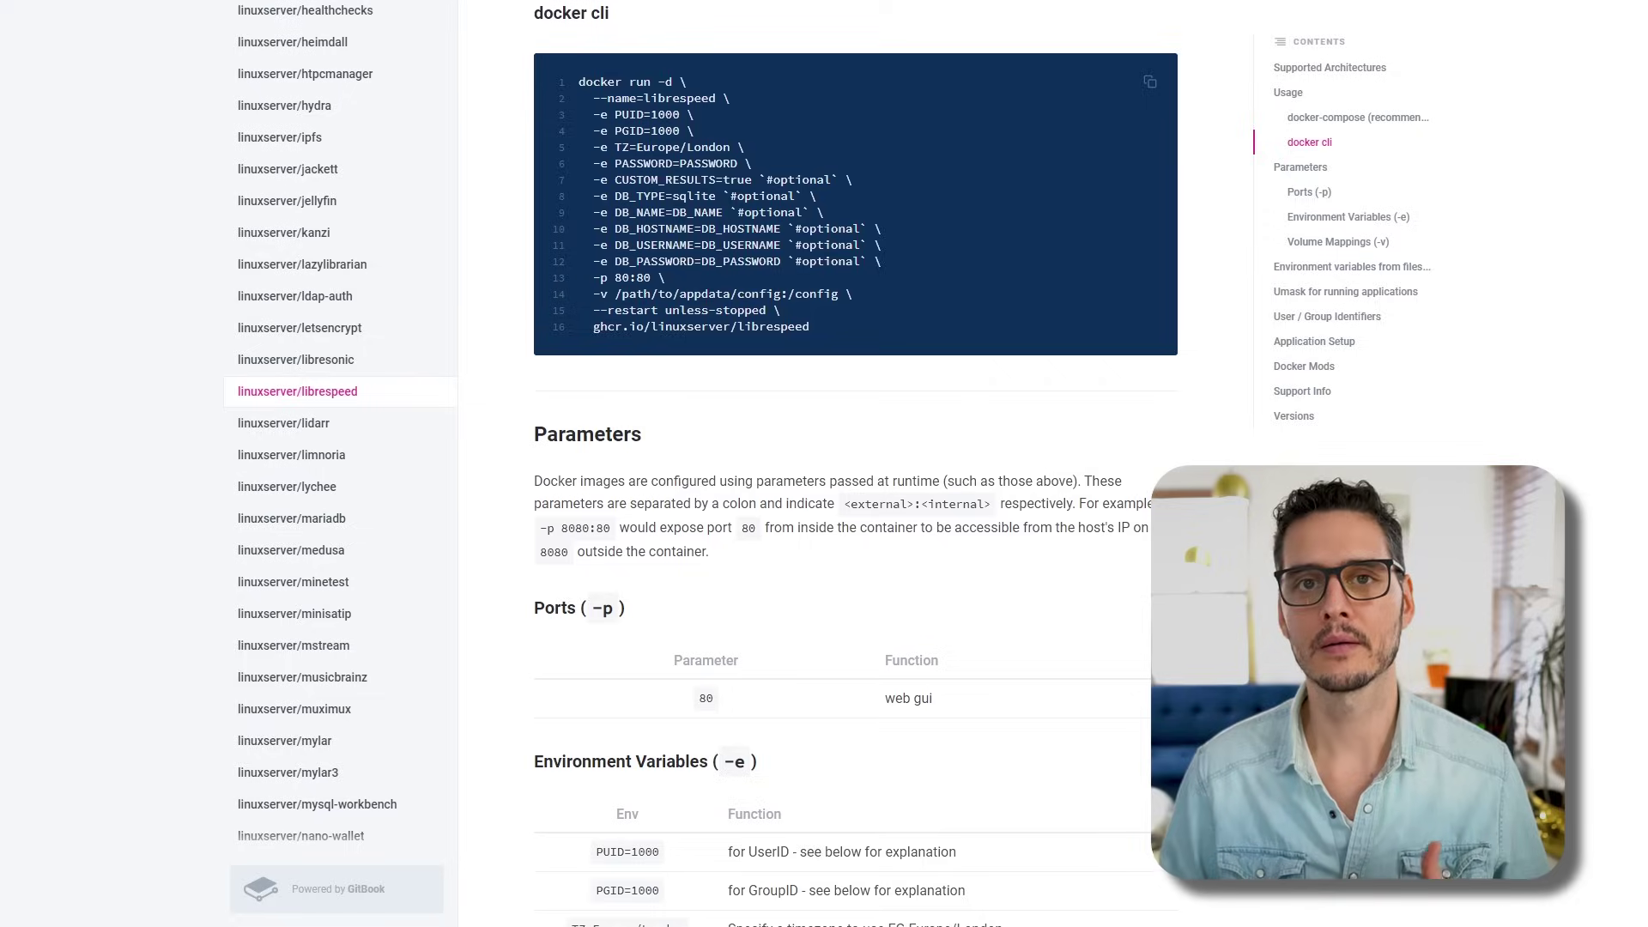
left_click_drag(578, 81, 710, 83)
triple_click(650, 79)
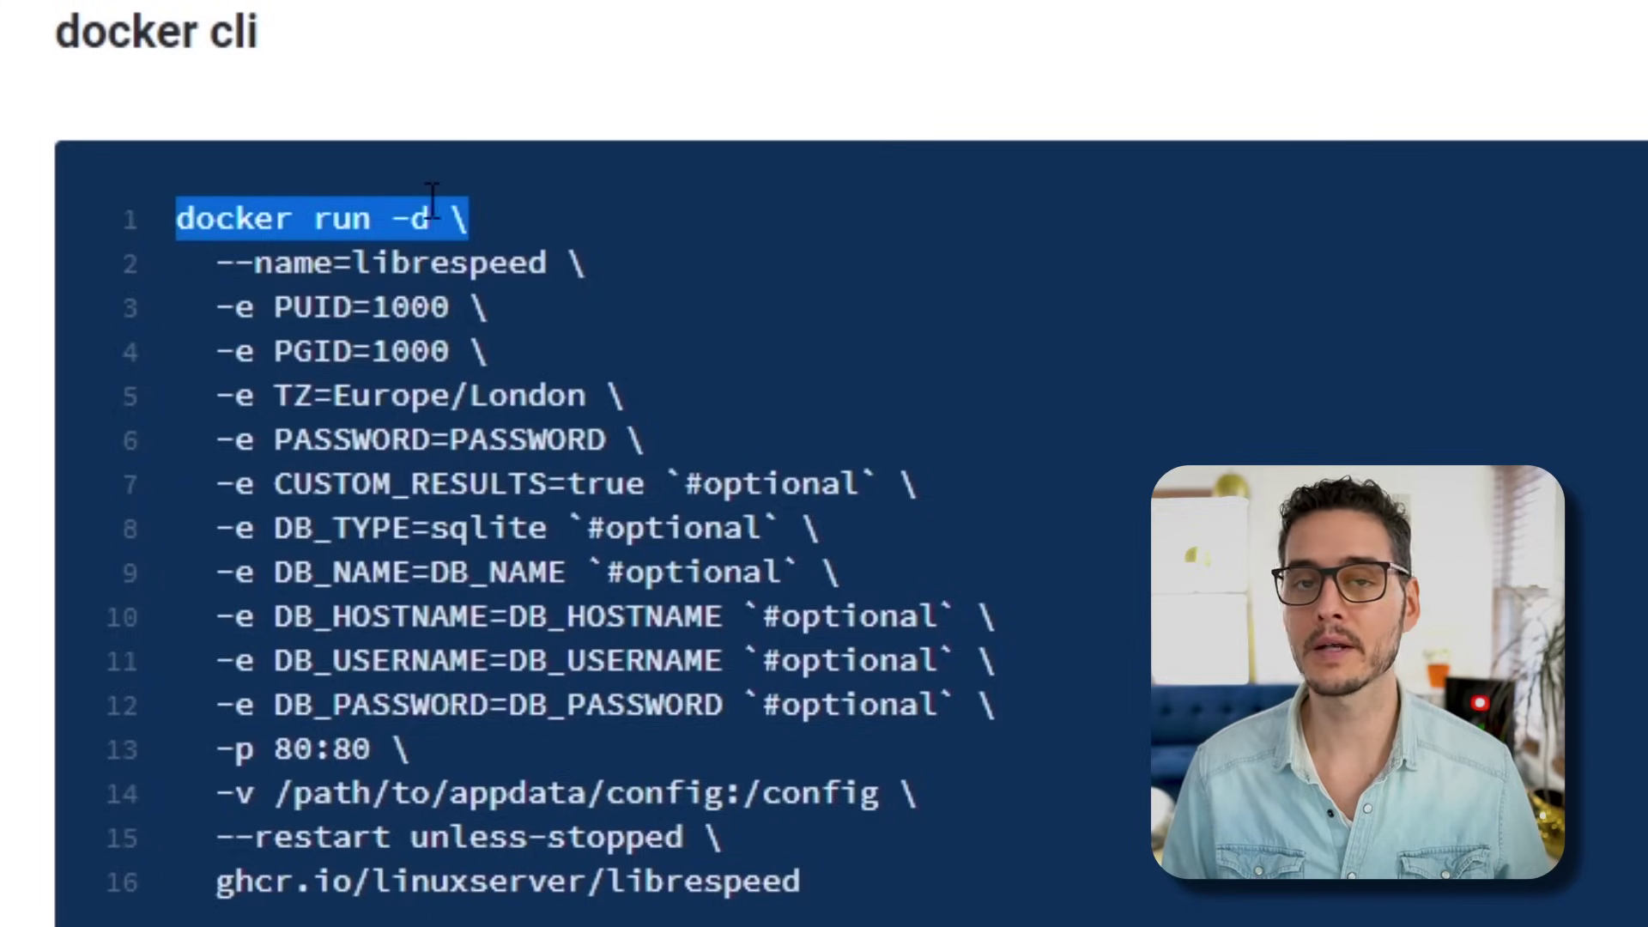
triple_click(650, 267)
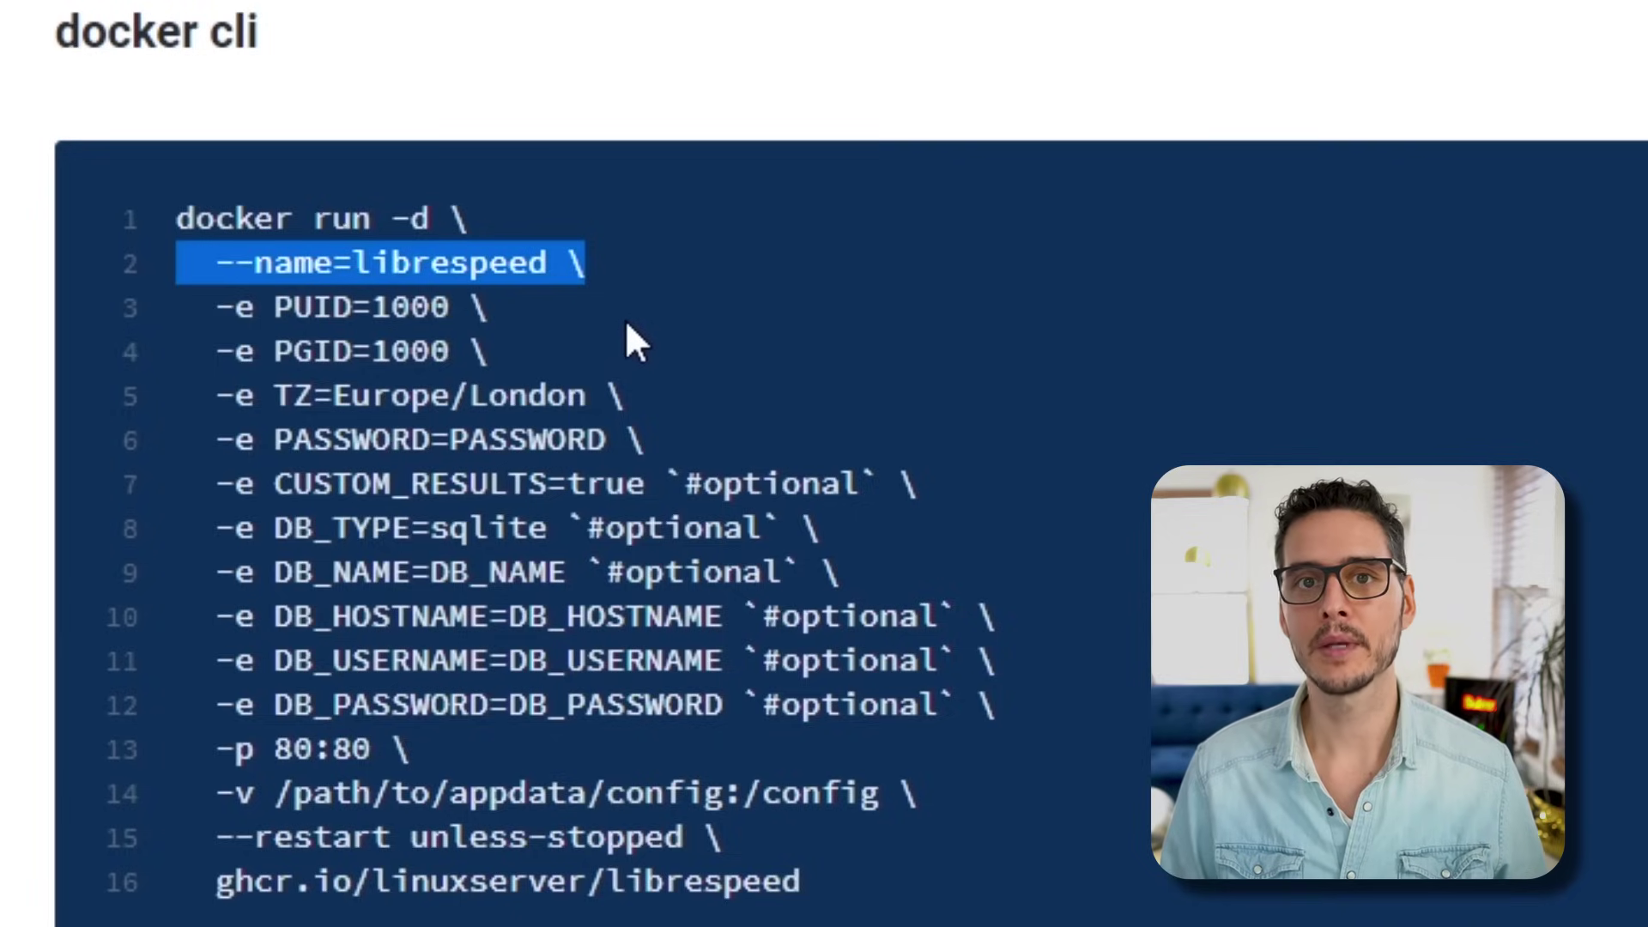
left_click_drag(627, 352, 177, 307)
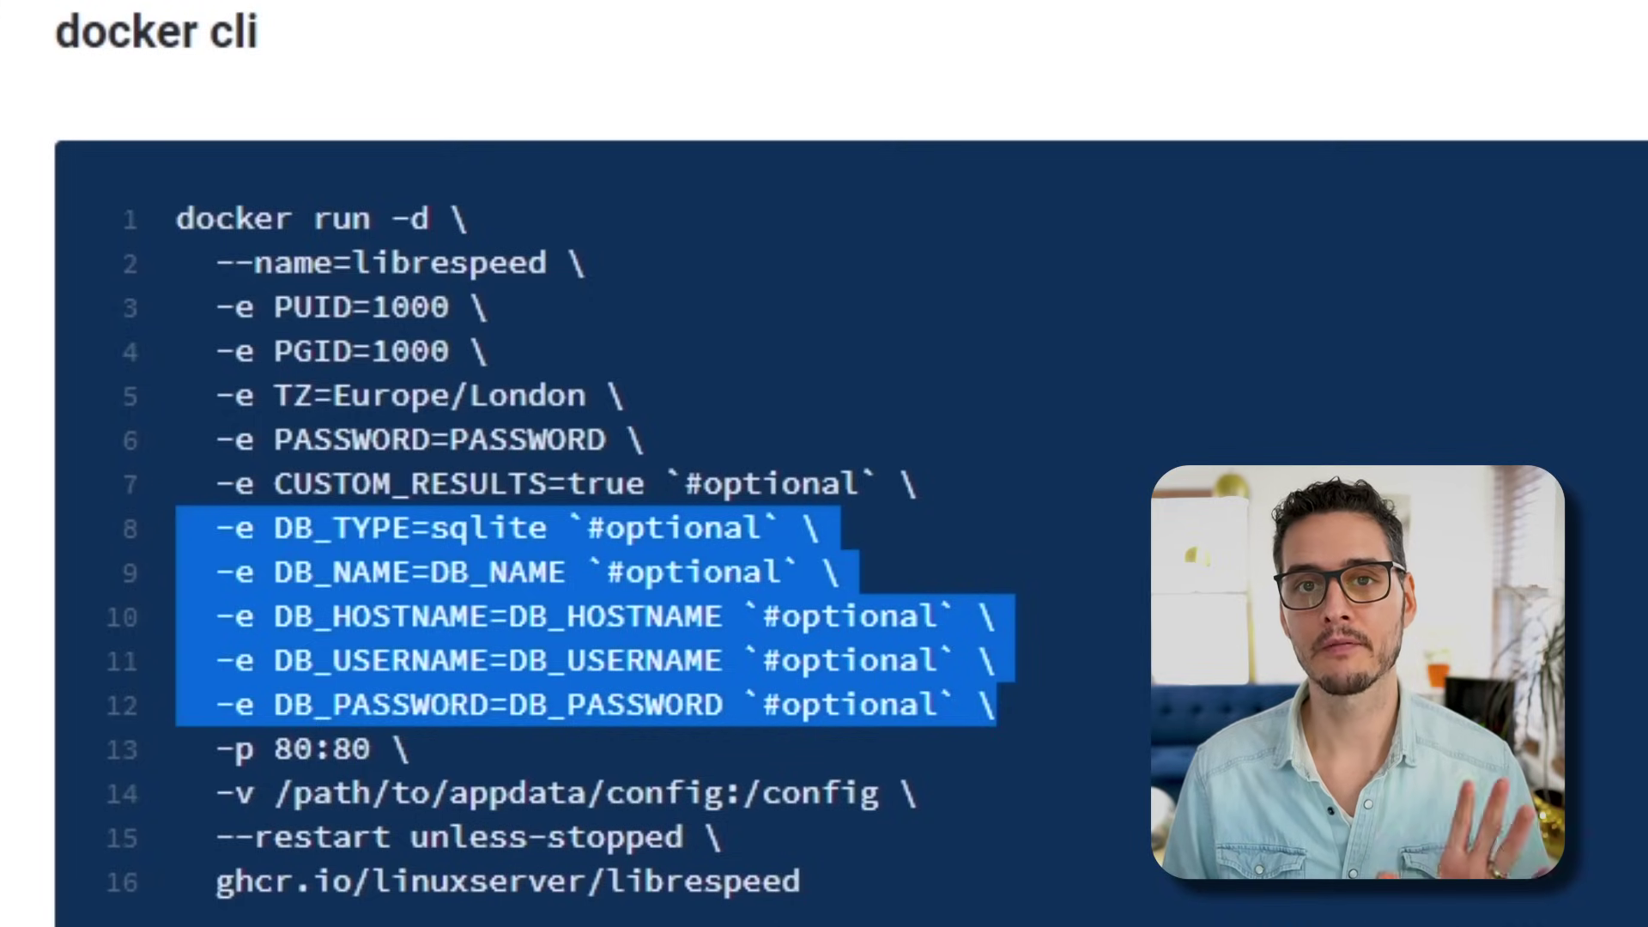
triple_click(561, 440)
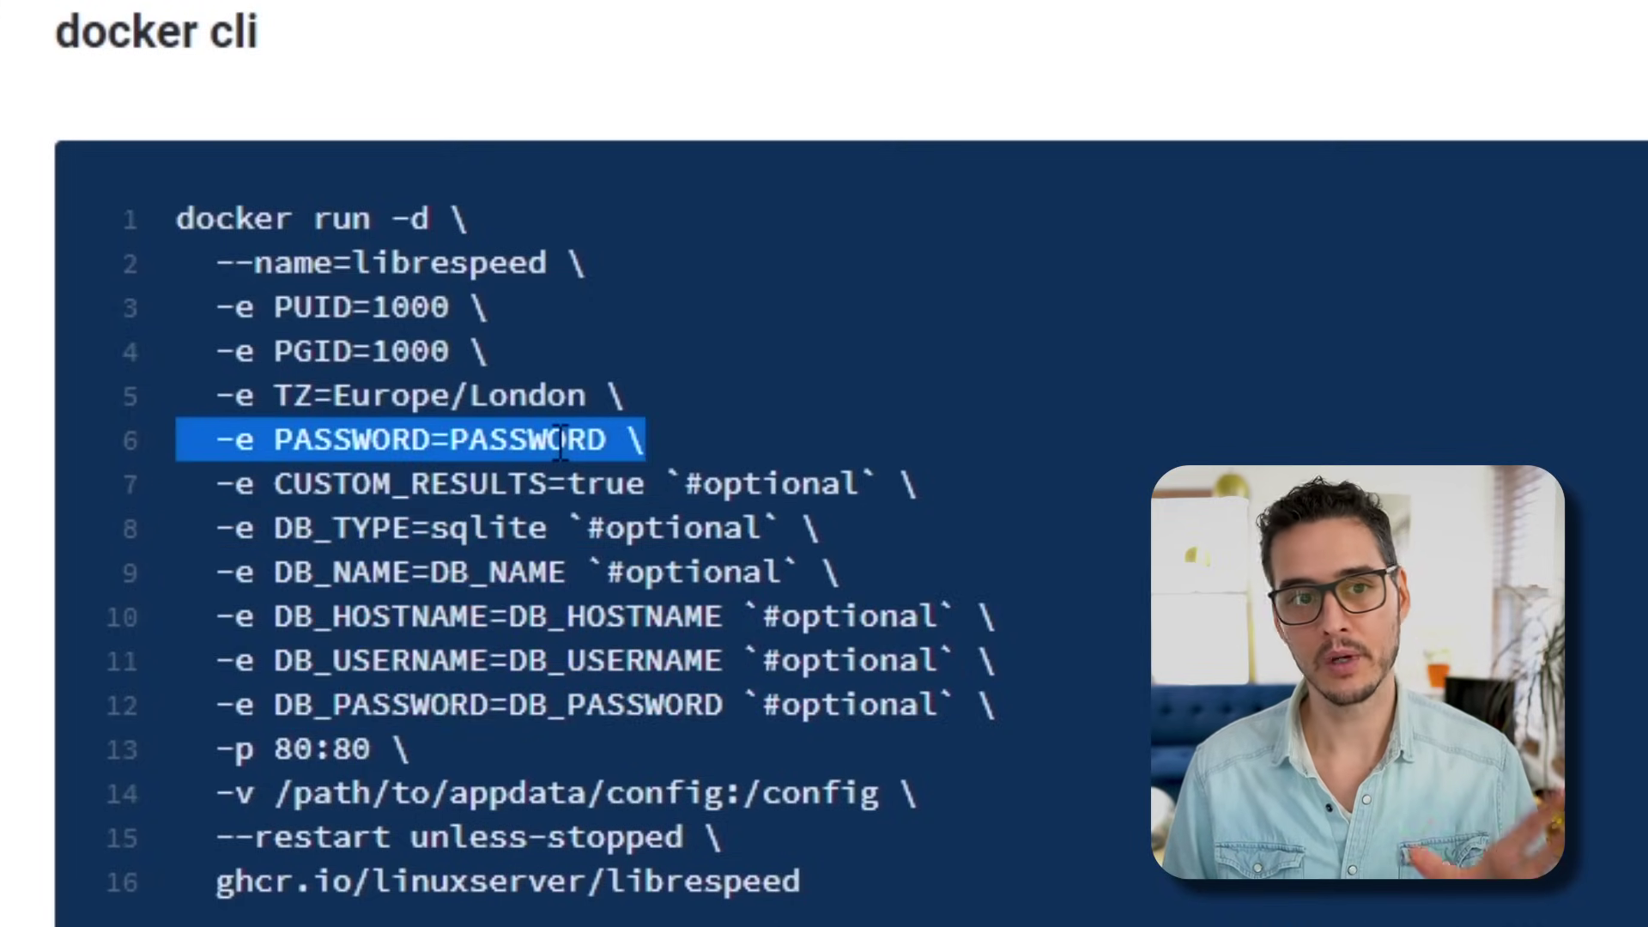
Step: Highlight the optional DB_TYPE=sqlite database line in the LibreSpeed docker cli example
triple_click(852, 534)
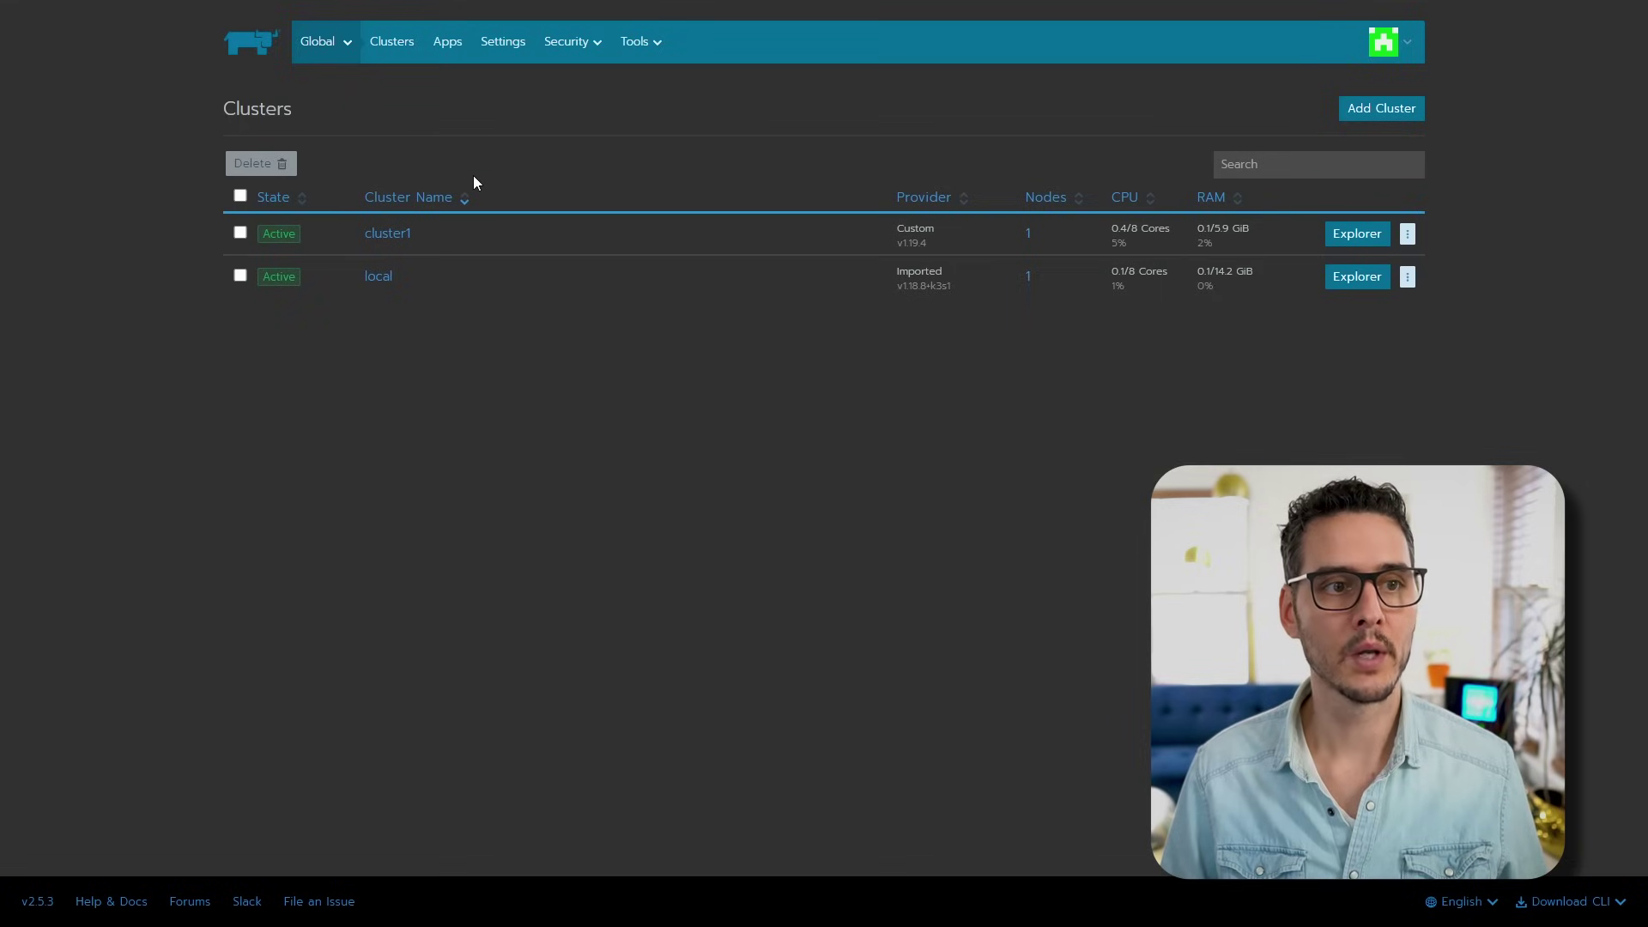
Step: Switch to cluster1's Default project and start deploying a new workload
left_click(318, 41)
mouse_move(327, 147)
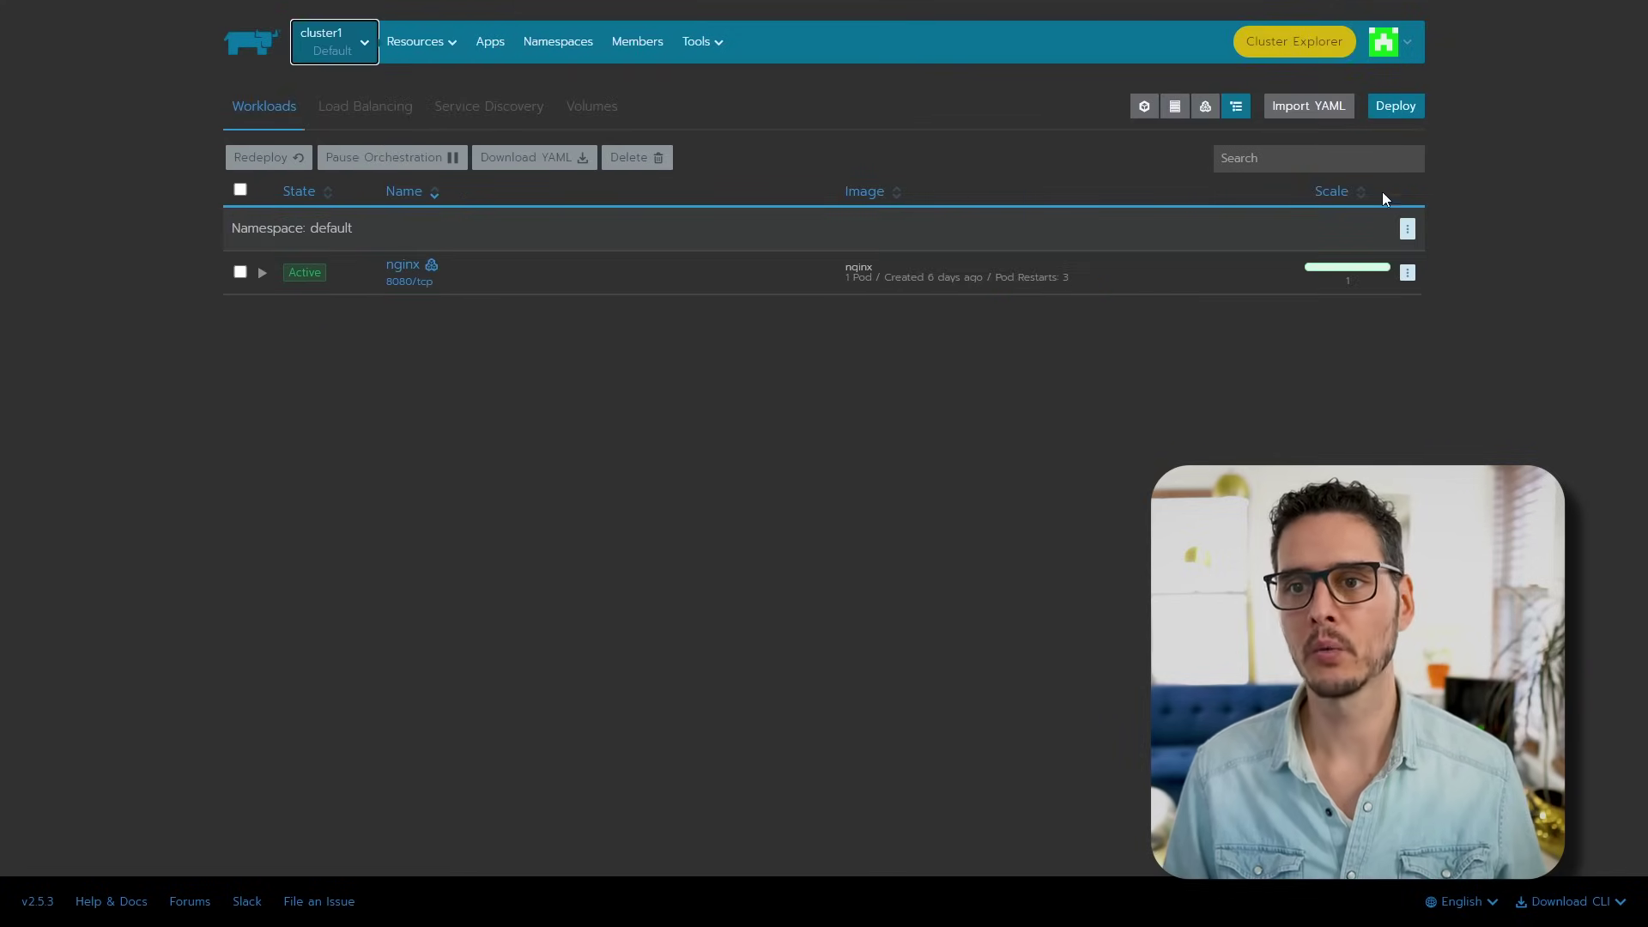
left_click(1396, 116)
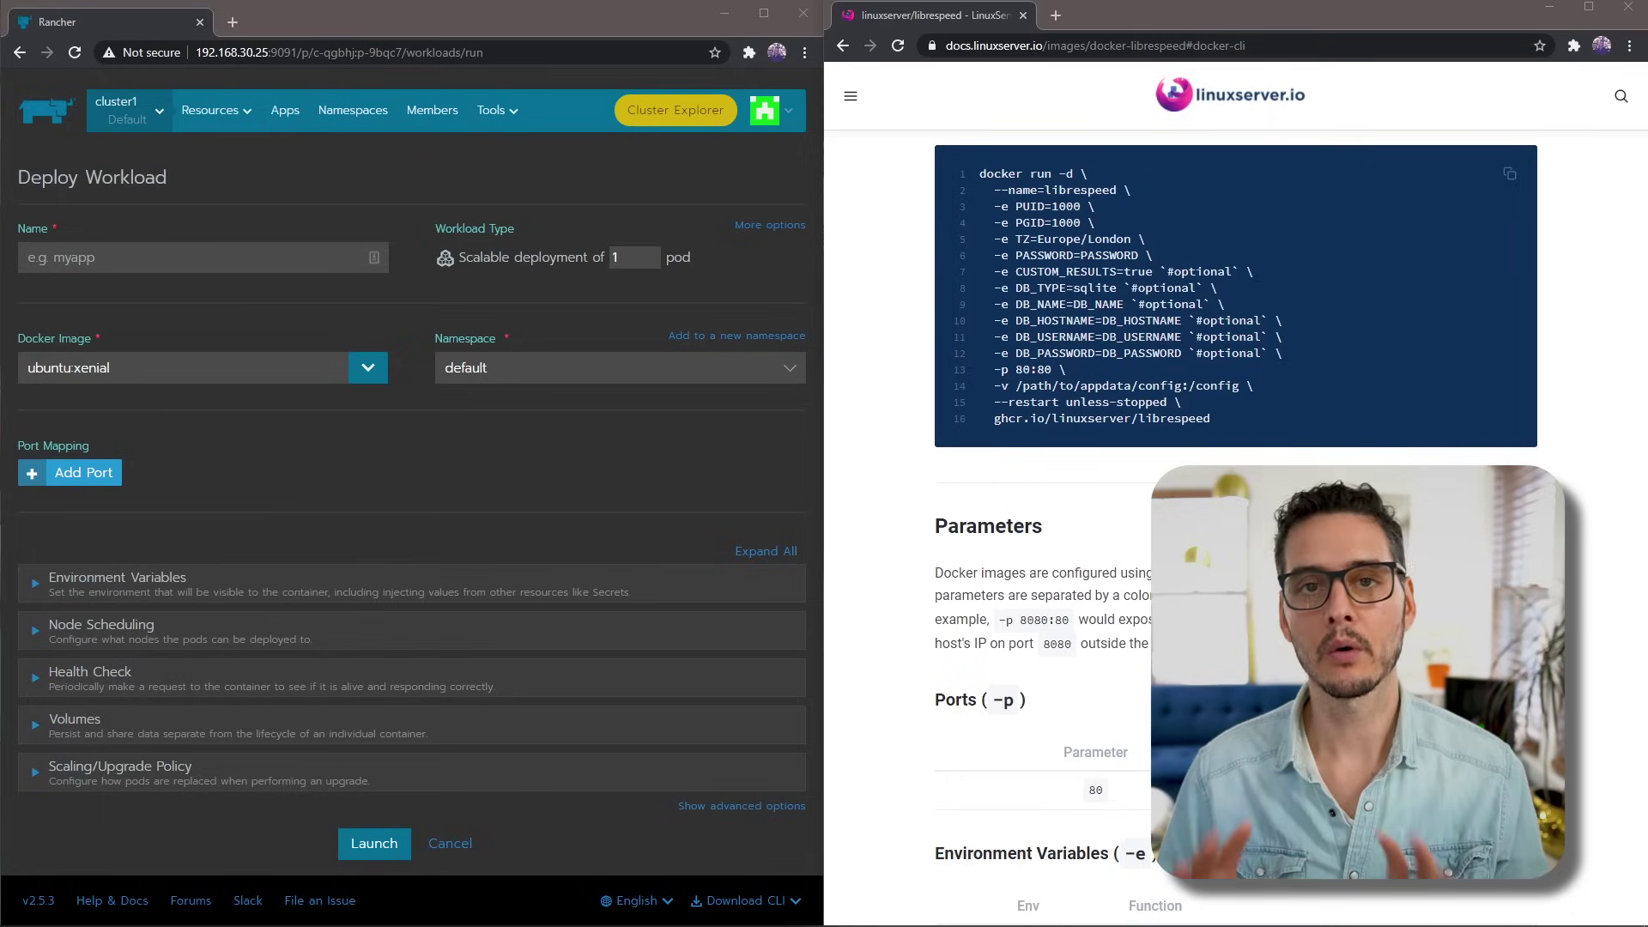
Step: Copy name librespeed and image ghcr.io/linuxserver/librespeed from the docs into the workload form
double_click(1080, 190)
key("ctrl+c")
left_click(312, 262)
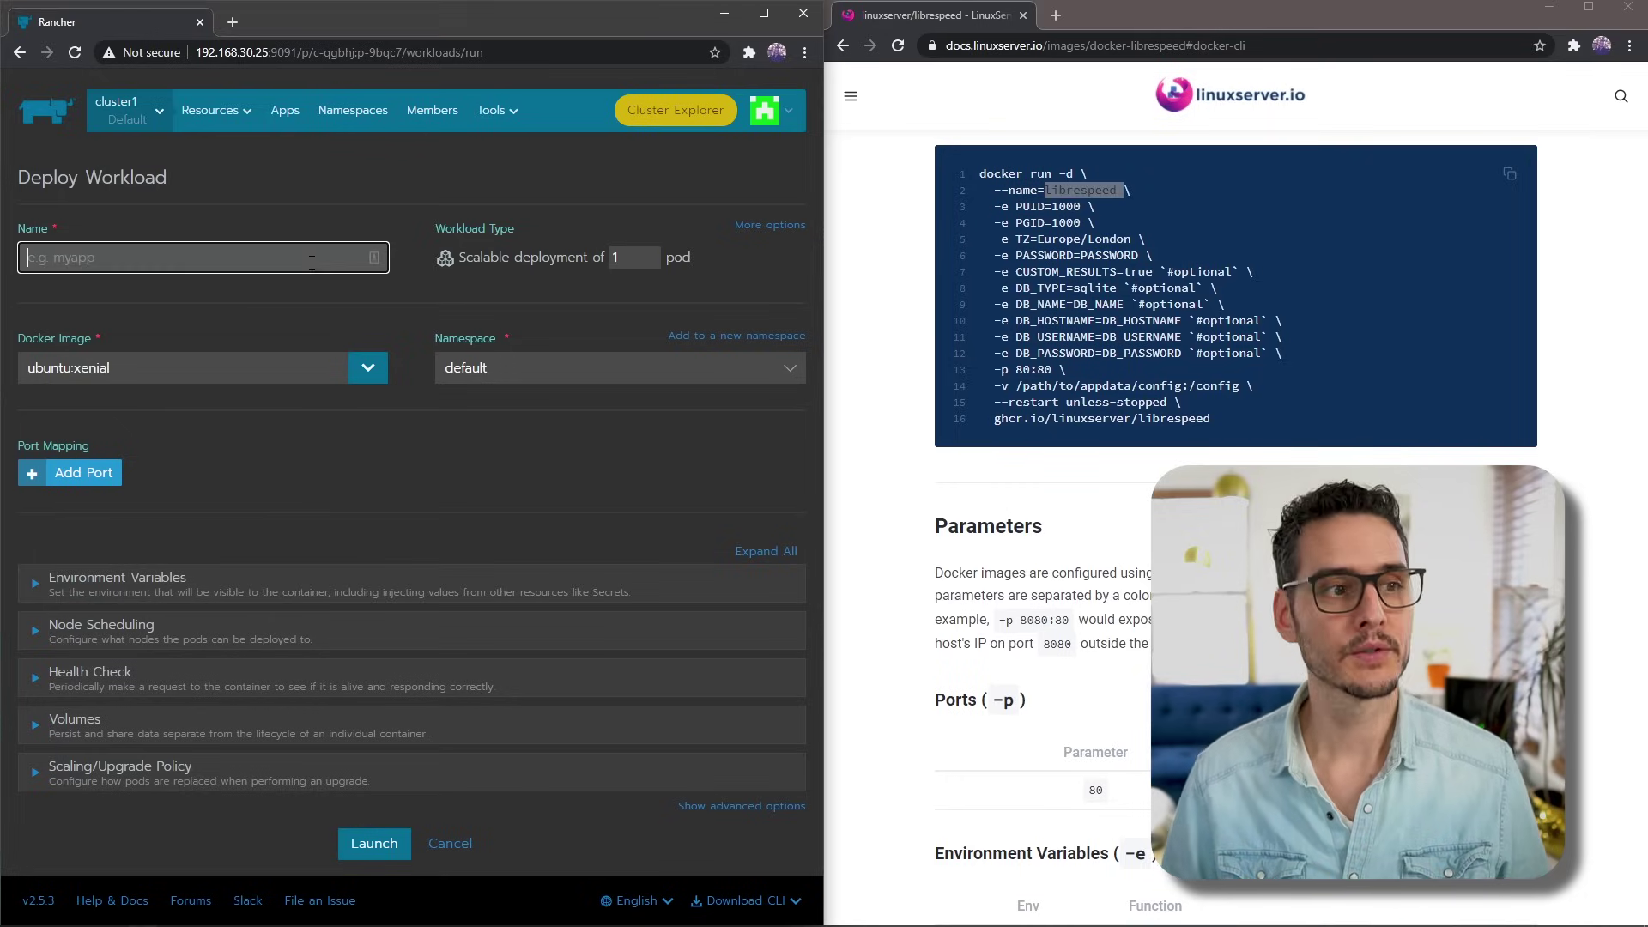
key("ctrl+v")
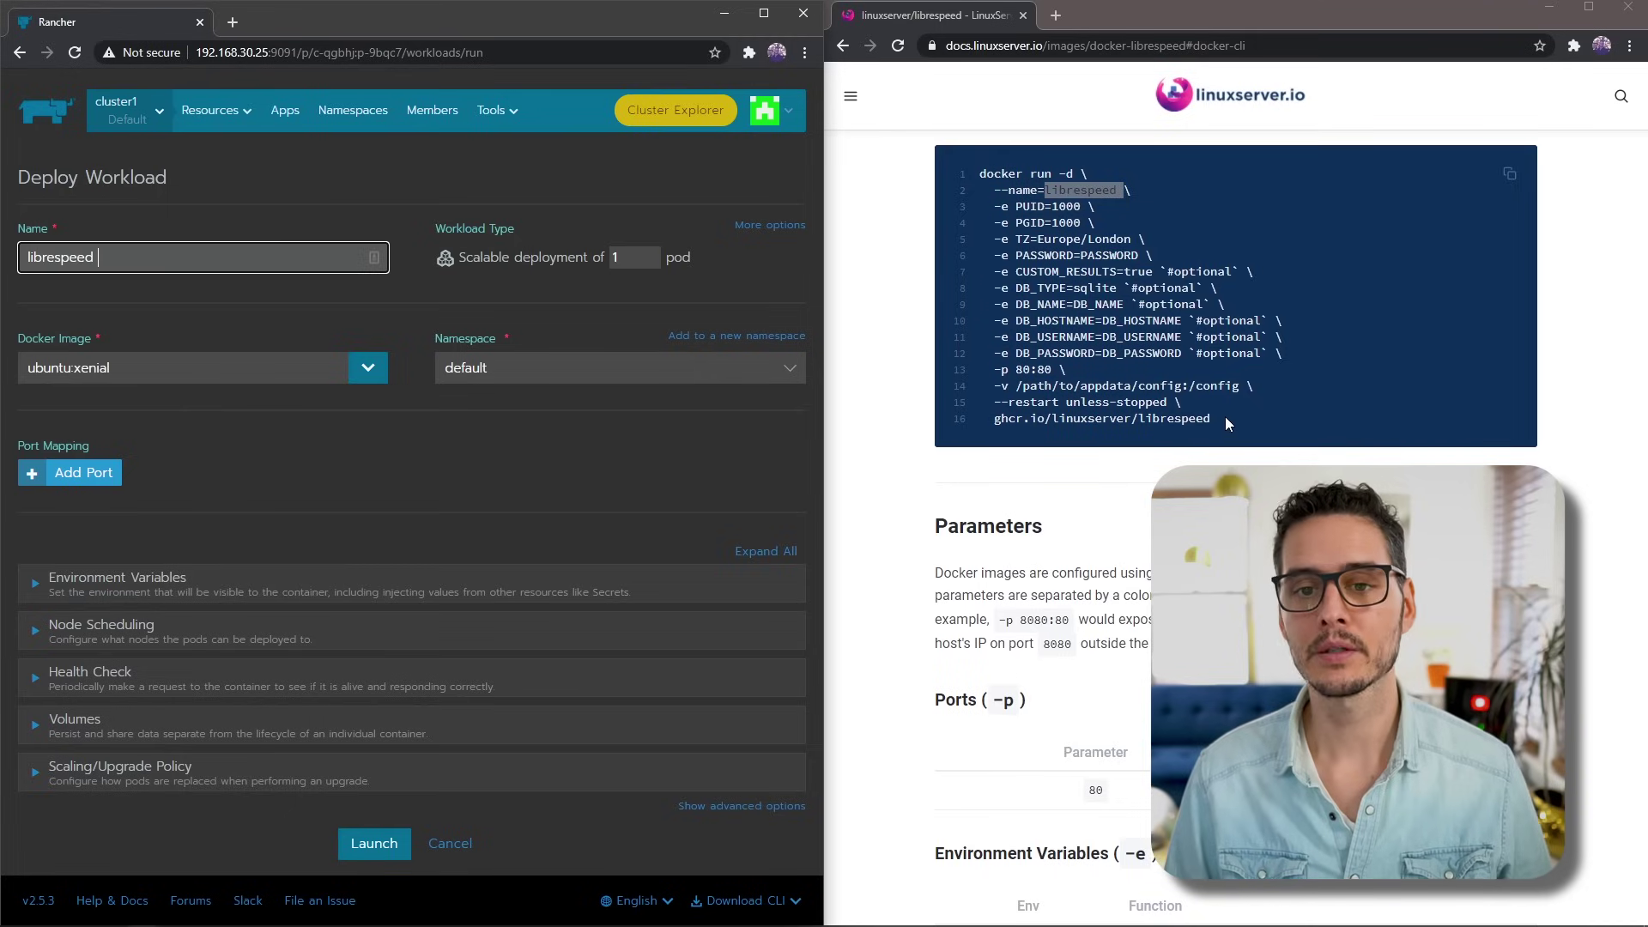
left_click_drag(1224, 419, 1005, 425)
key("ctrl+c")
key("alt+Tab")
key("ctrl+v")
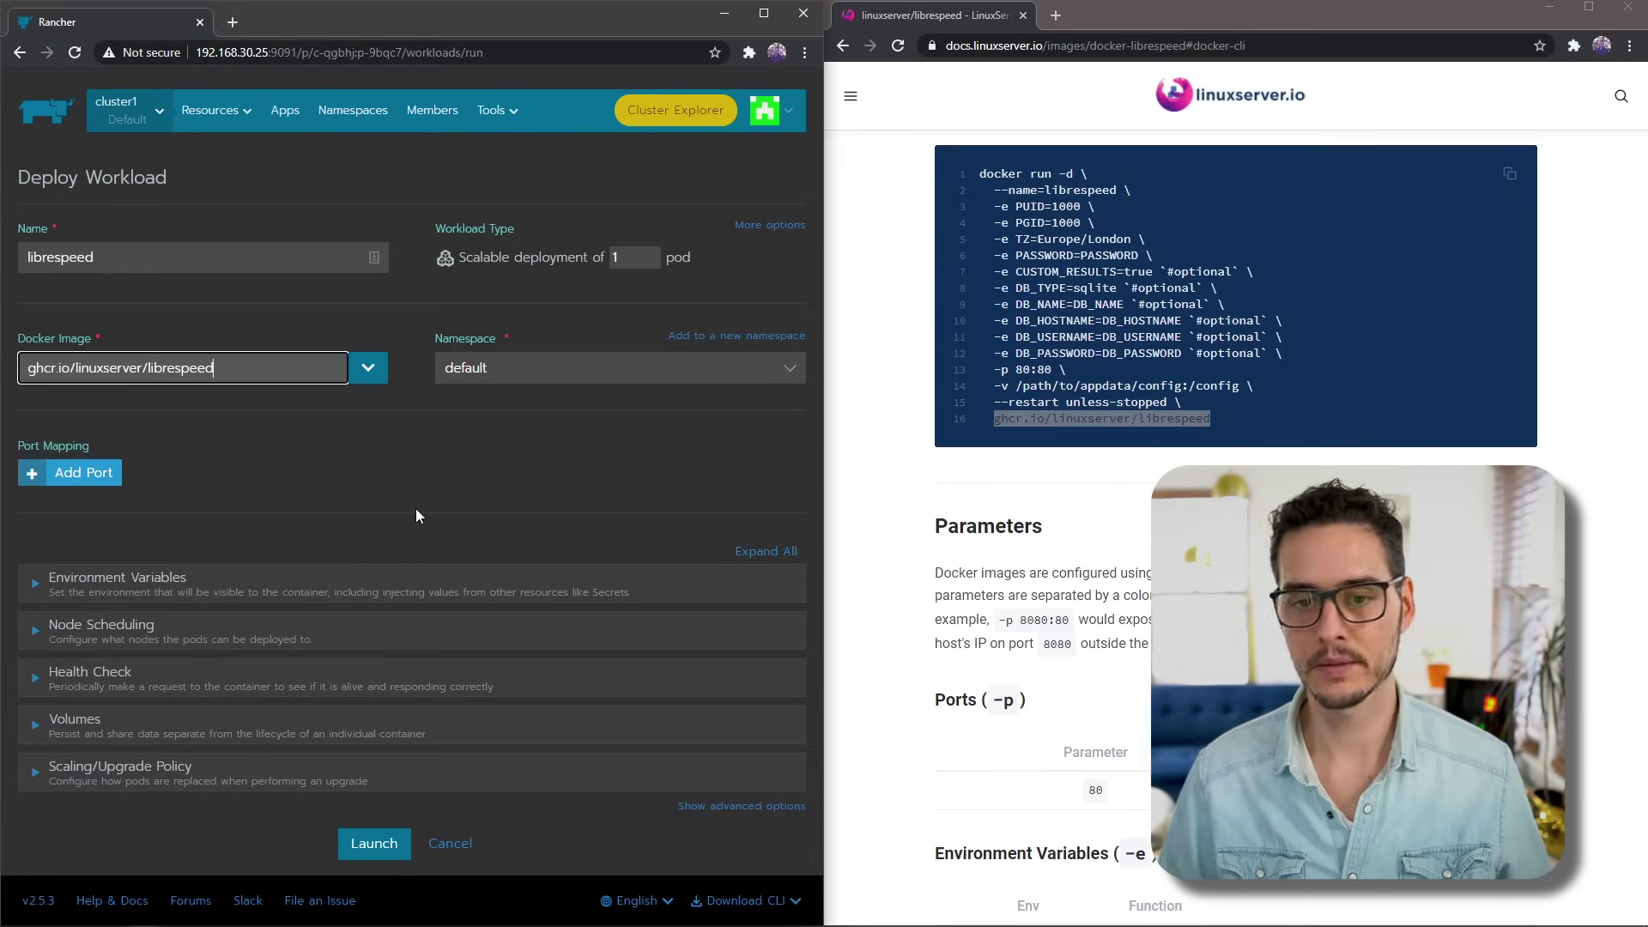
left_click(509, 419)
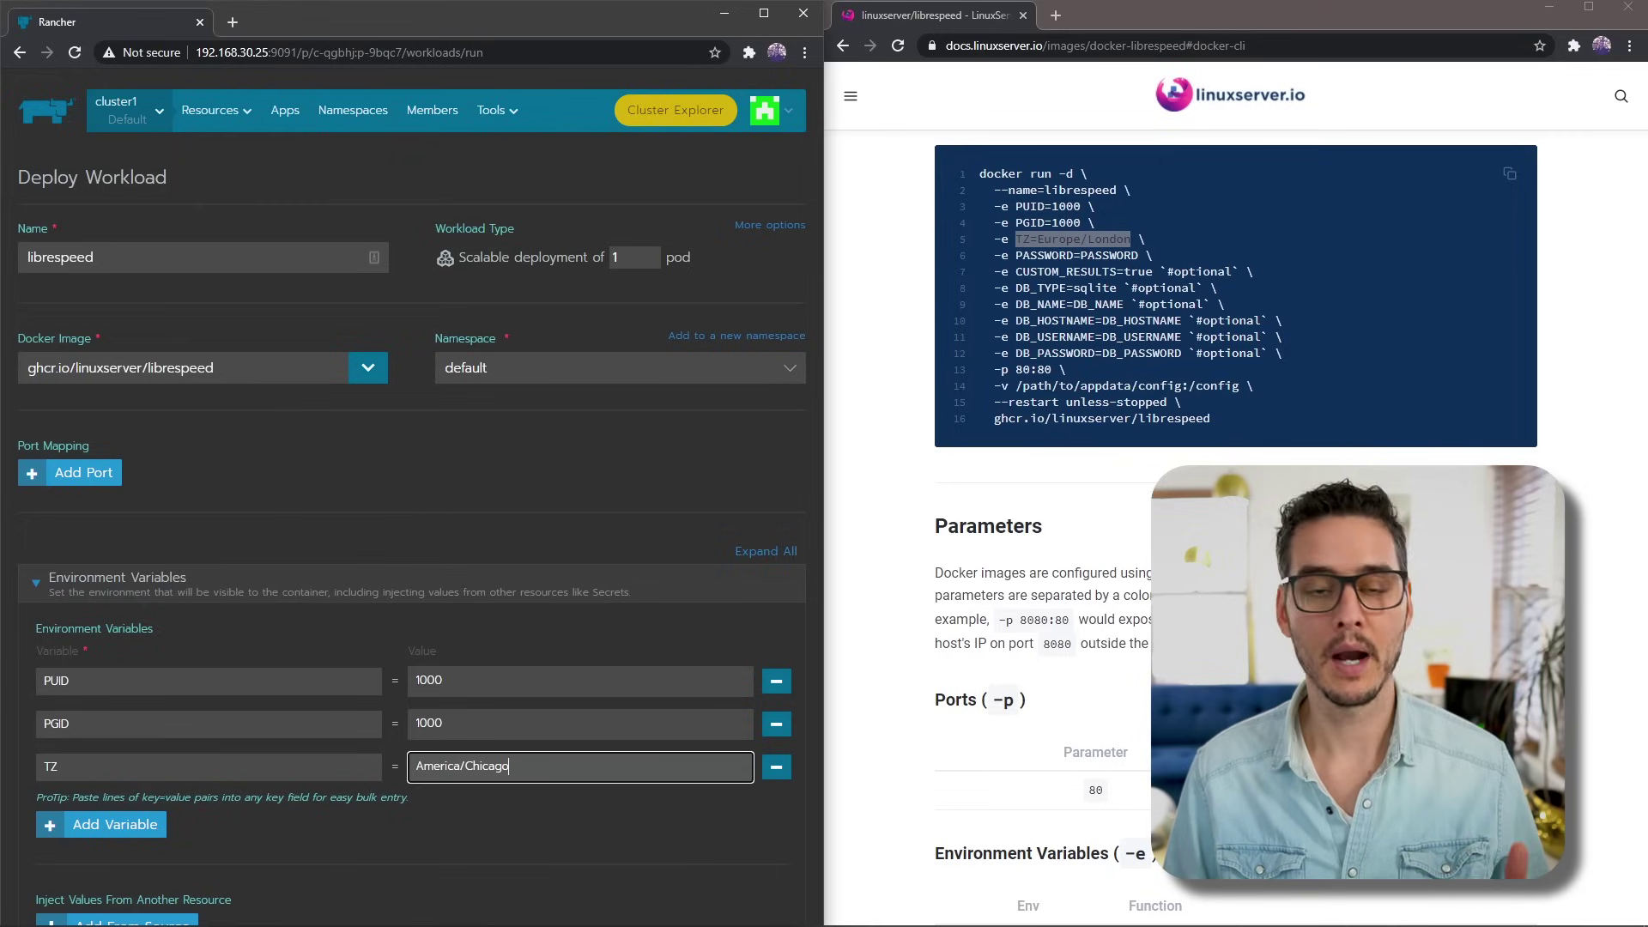
key("alt+Tab")
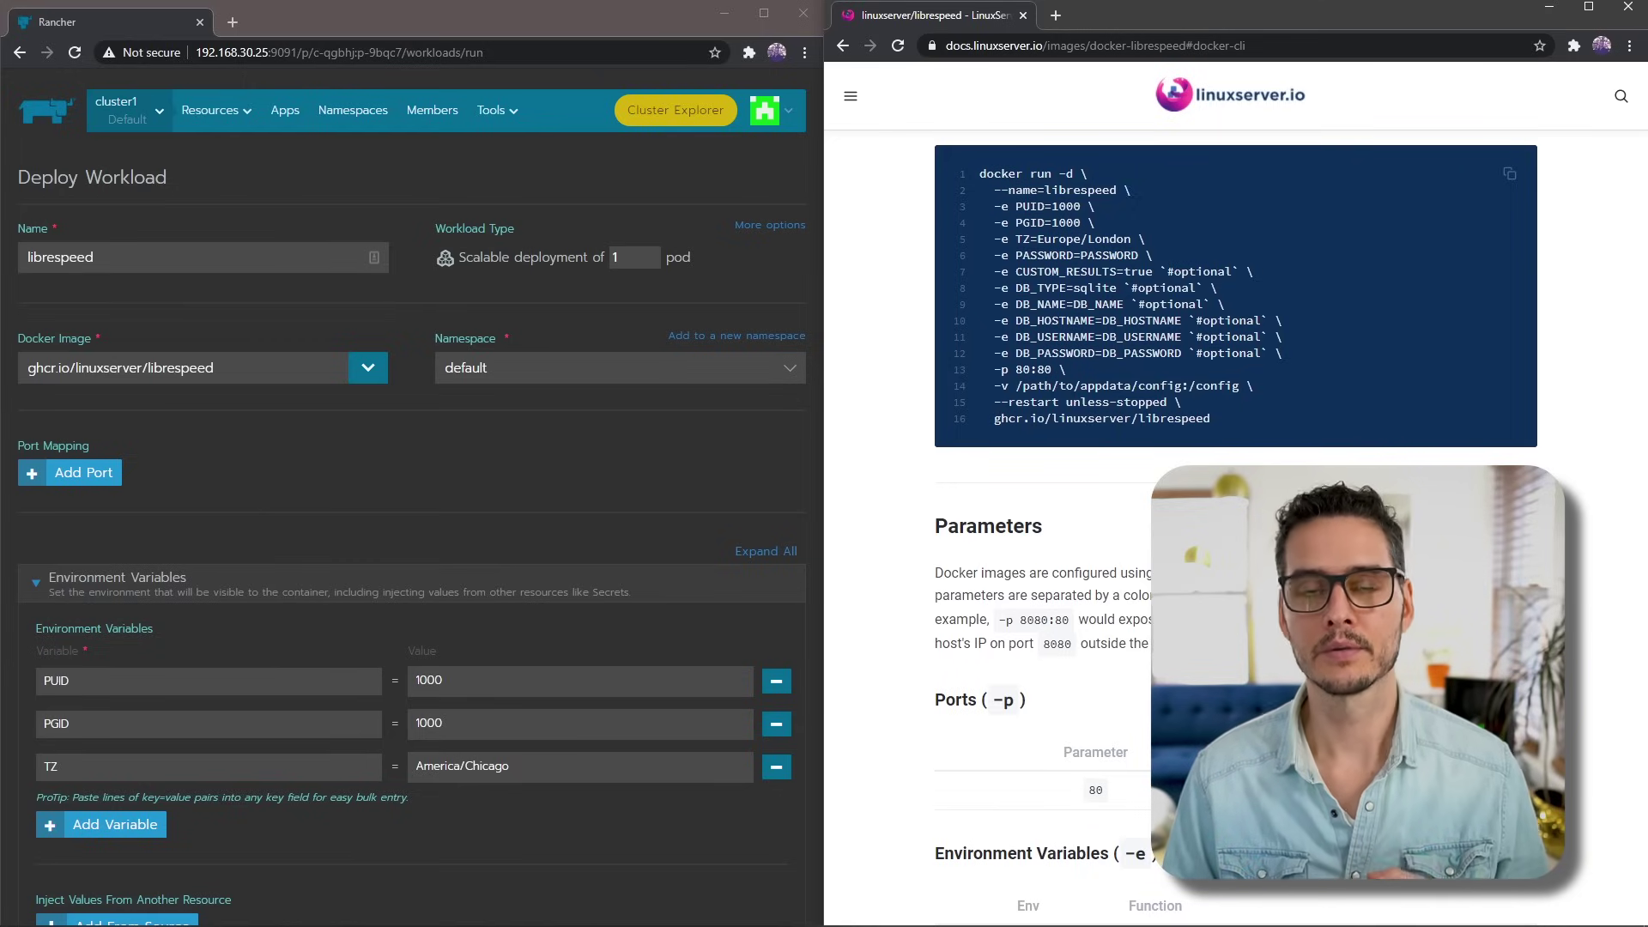
Step: Add a bind-mount volume named librespeed with /config as its mount point
scroll(174, 728, "down", 5)
left_click(150, 720)
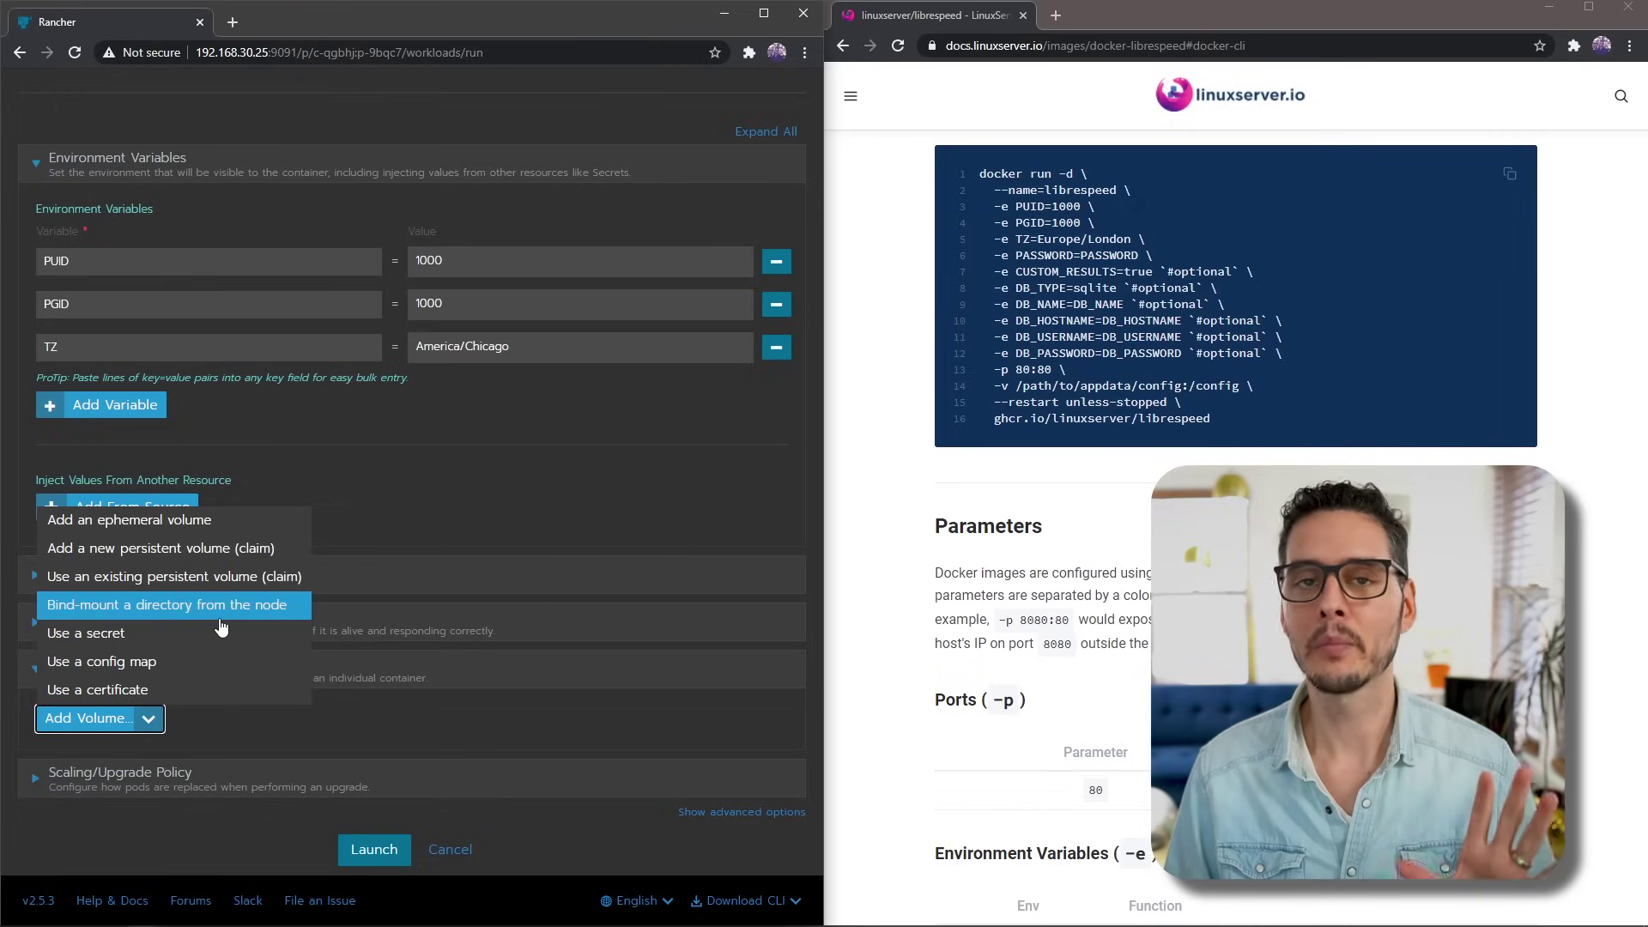
left_click(219, 616)
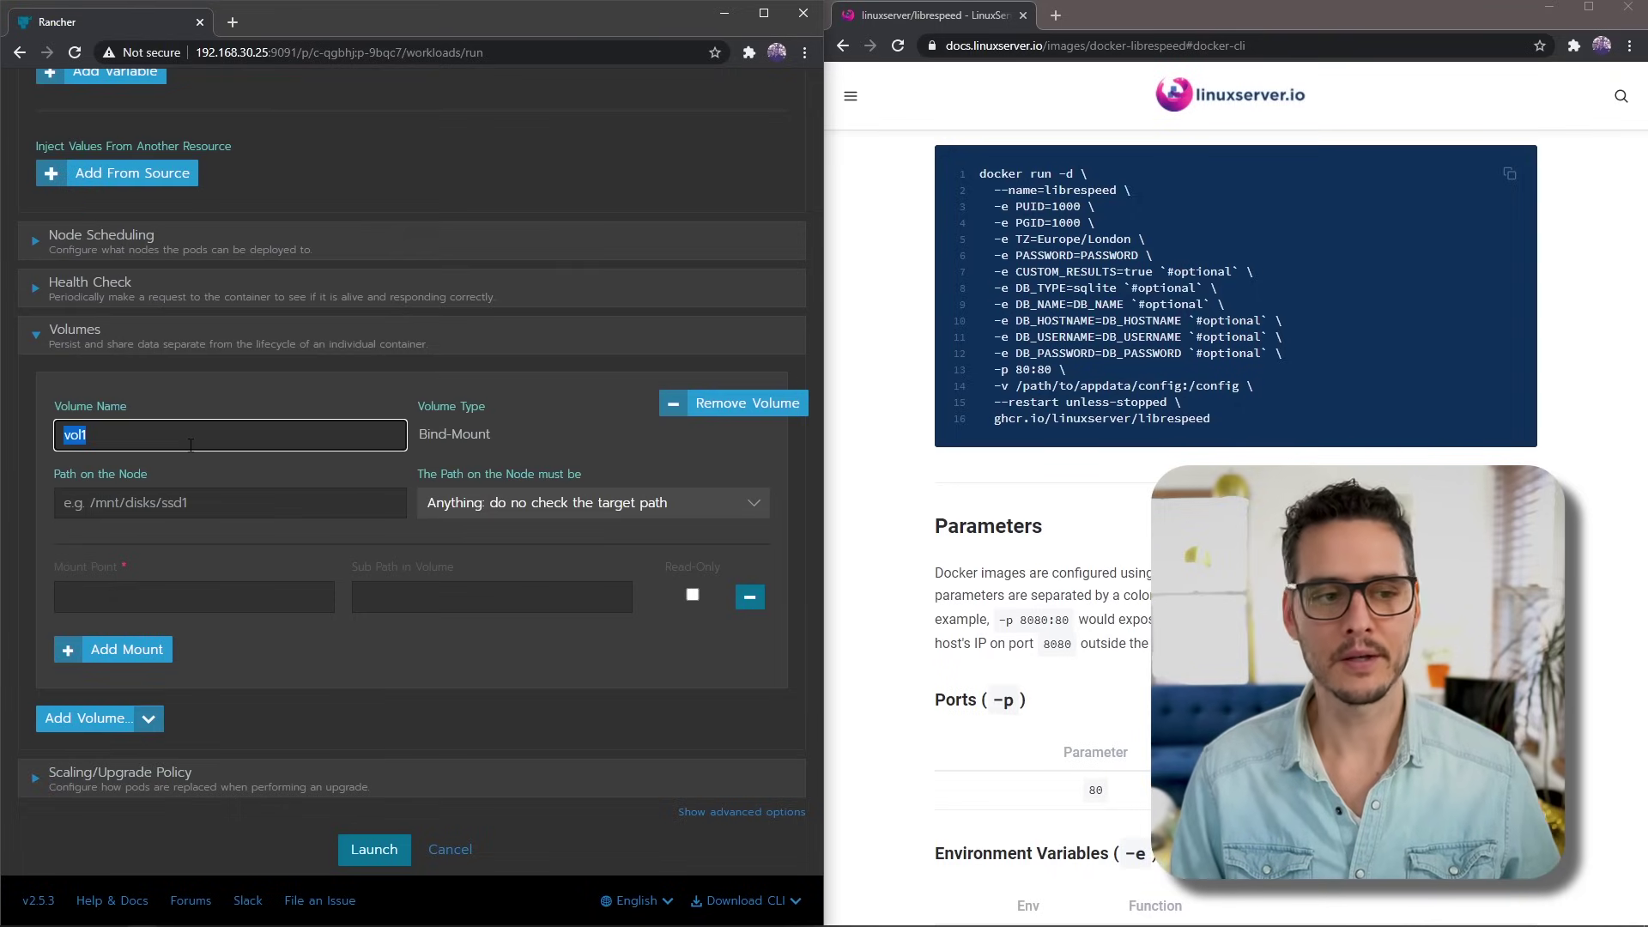
type("librespeed")
key("Tab")
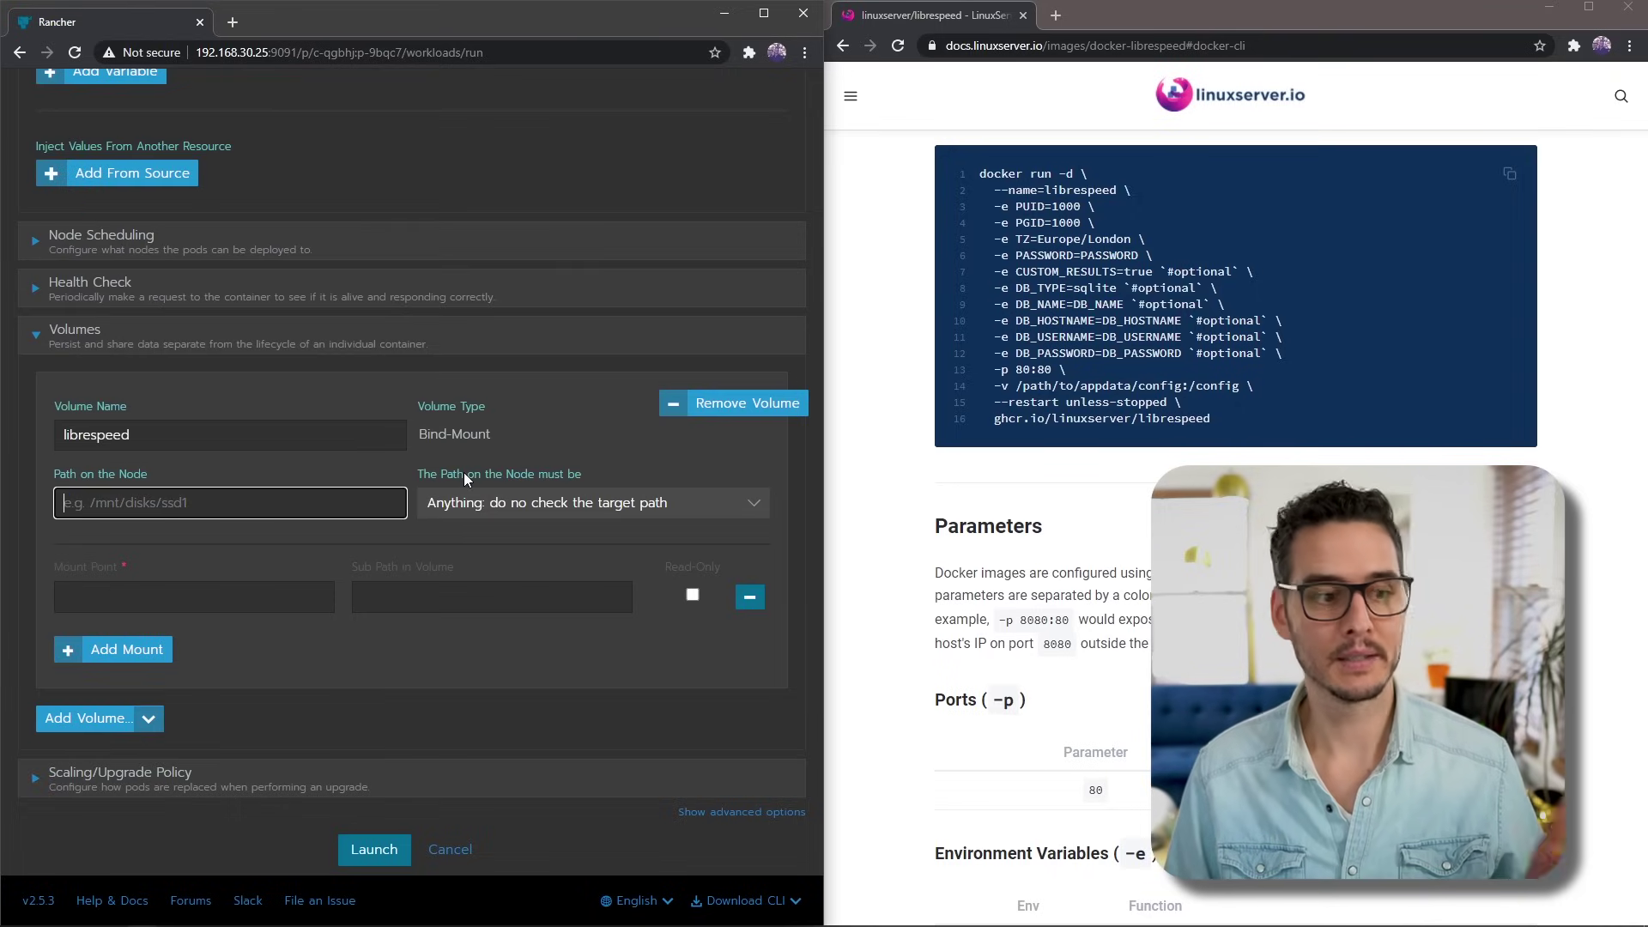
key("alt+Tab")
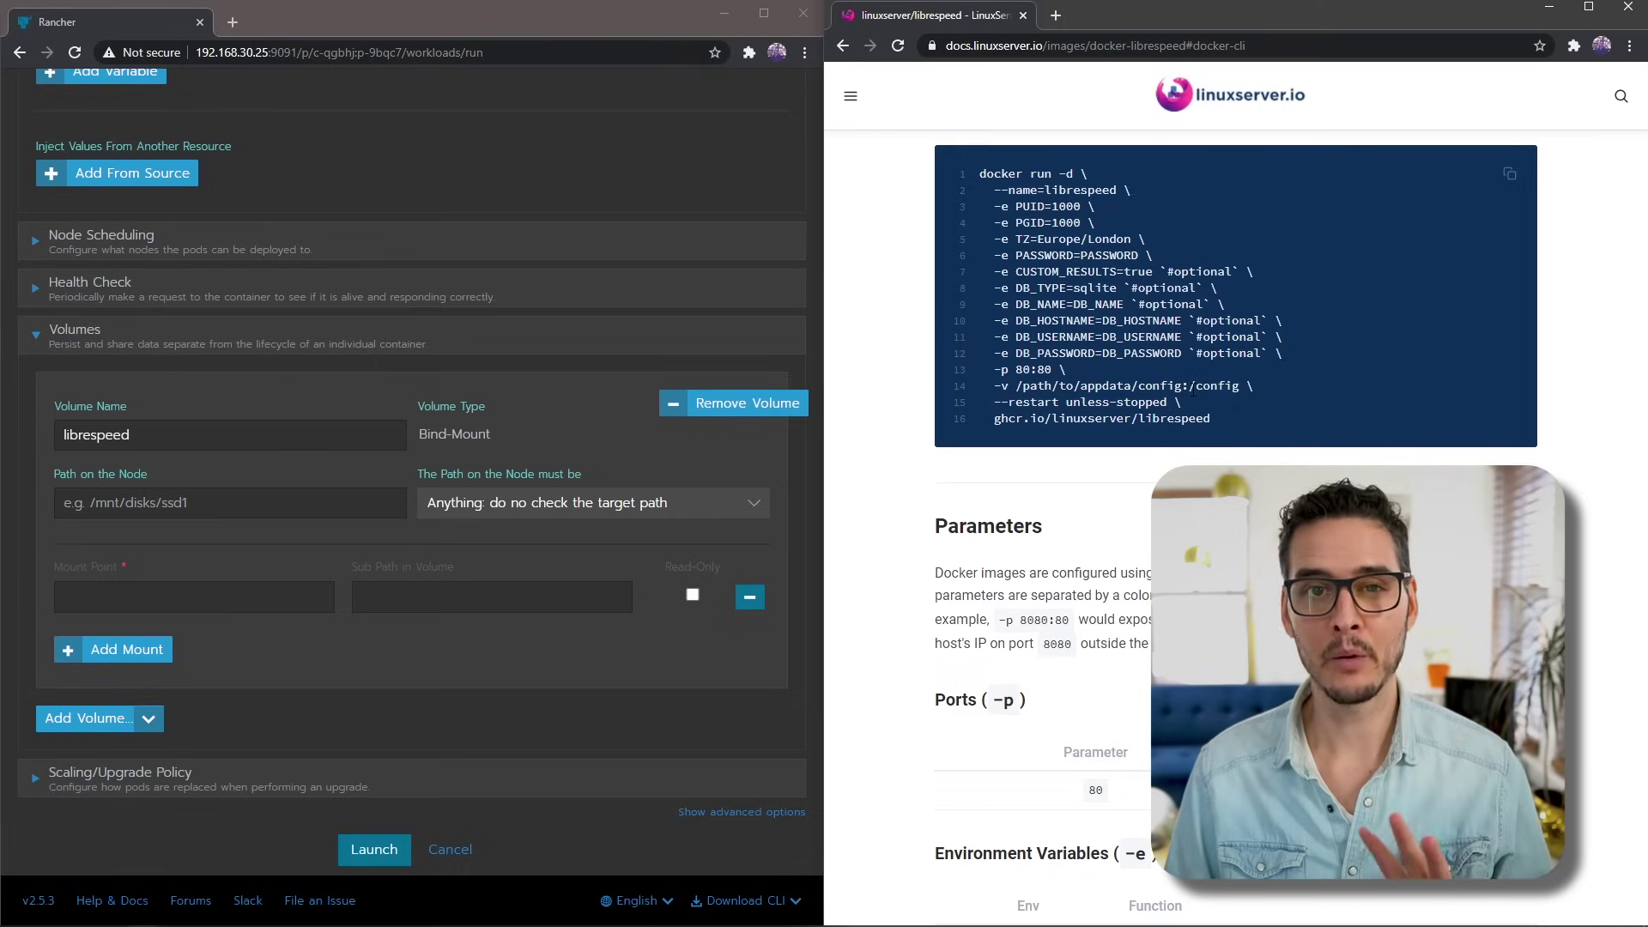
left_click_drag(1189, 385, 1242, 386)
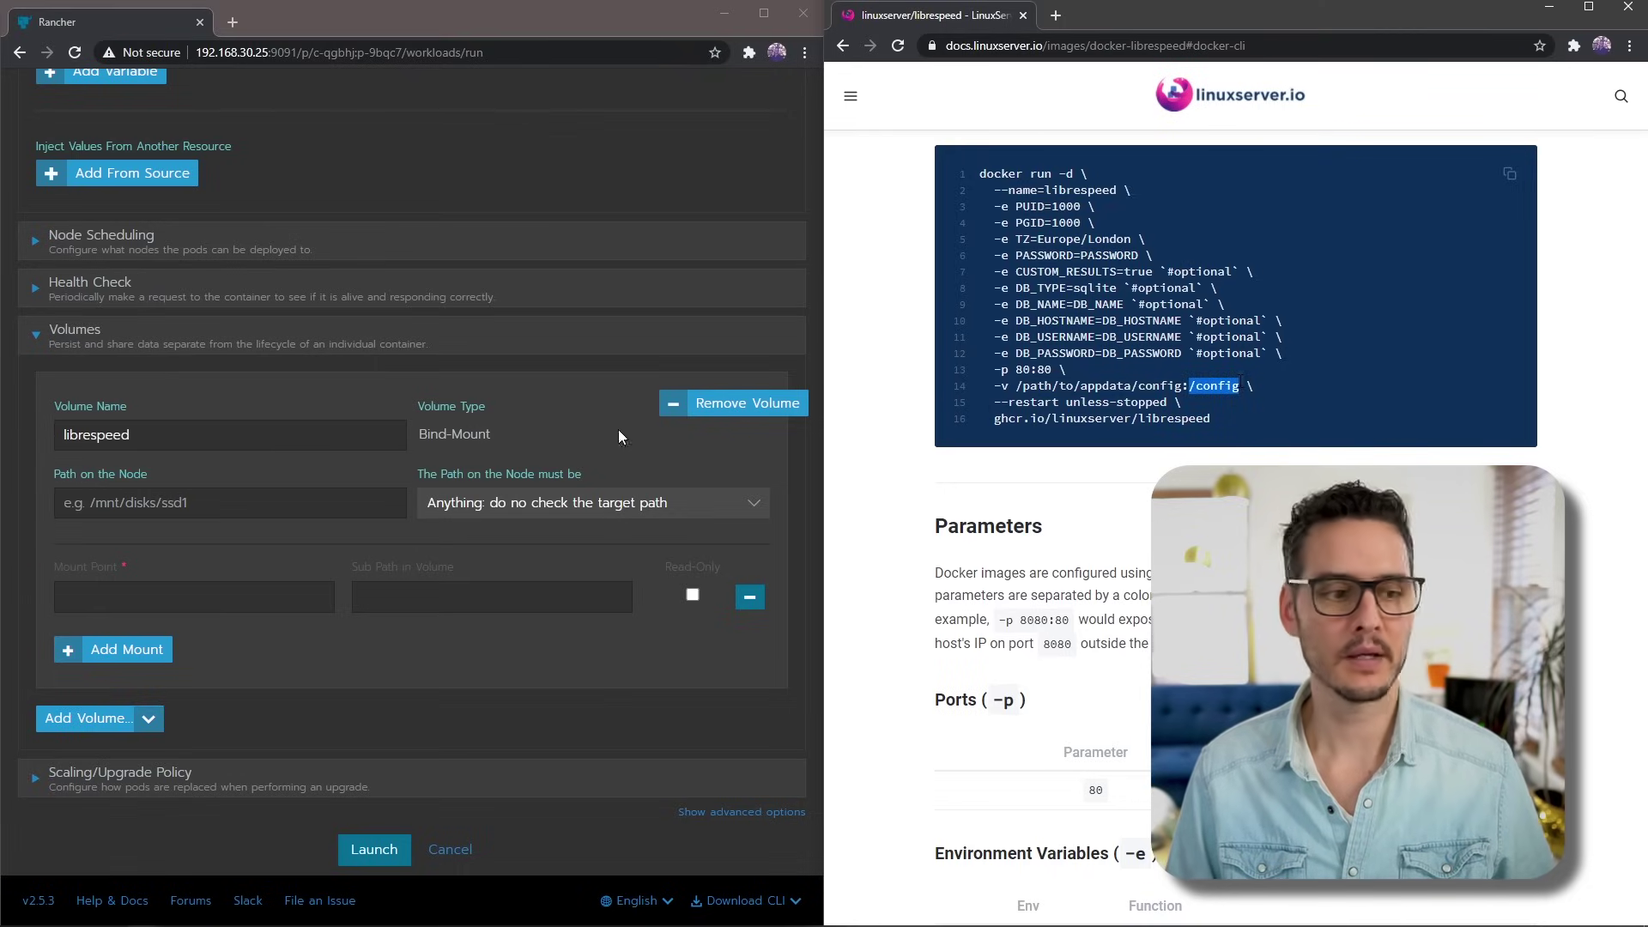
left_click(270, 496)
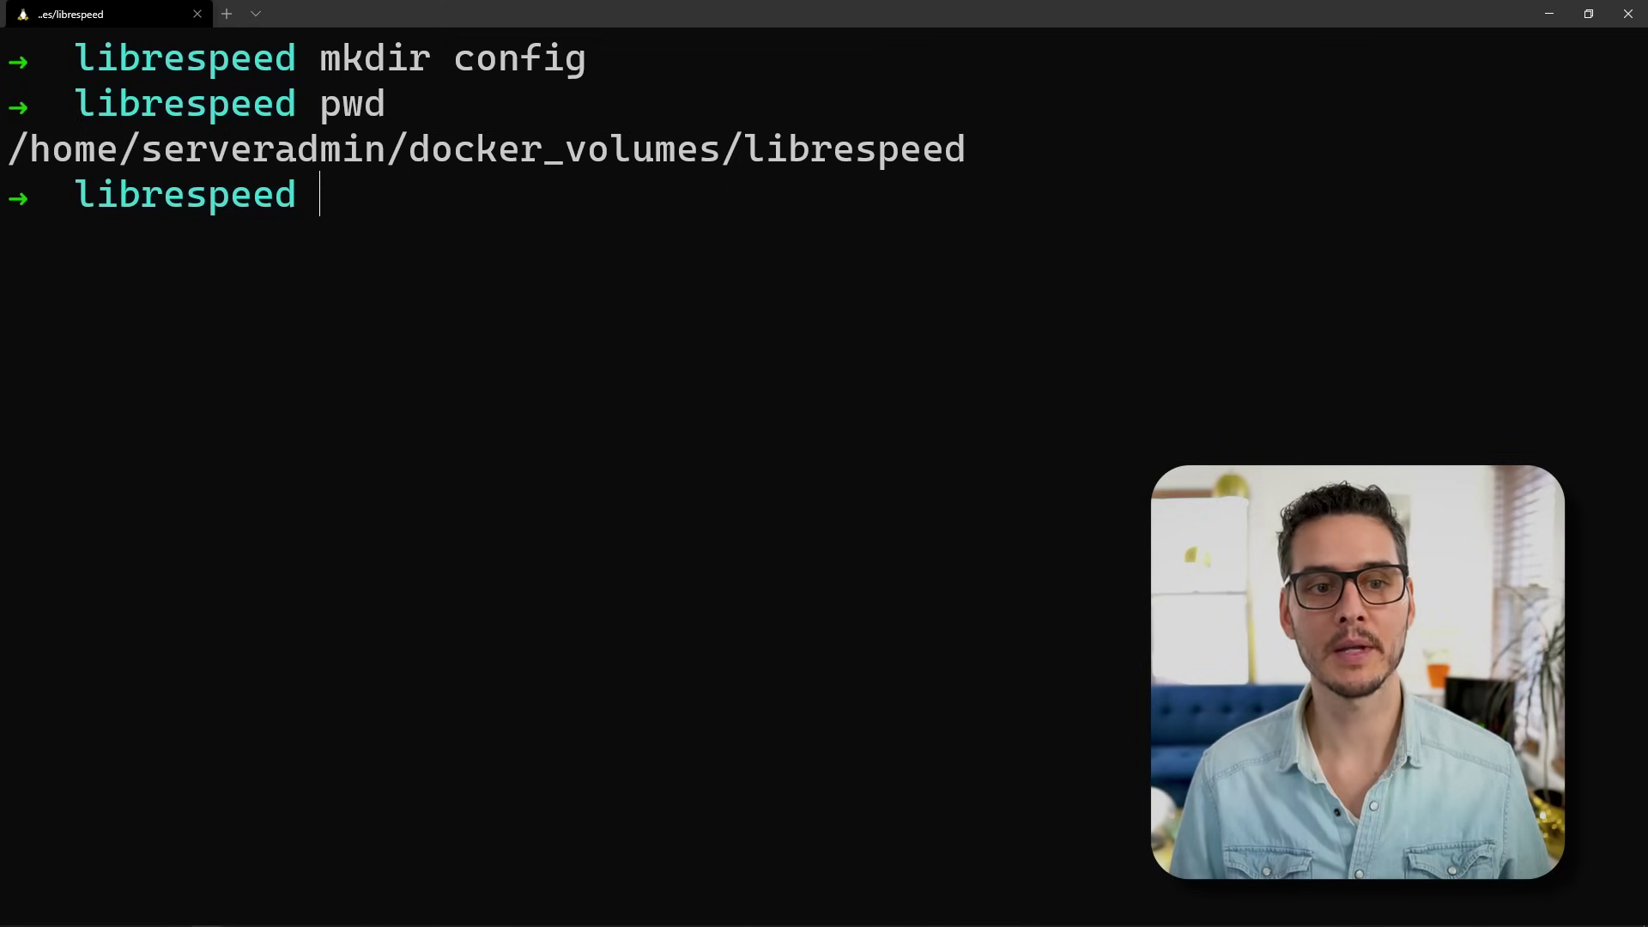
Step: In the terminal, enter the config folder with cd config and print its path
type("cd config")
key("Return")
type("pwd")
key("Return")
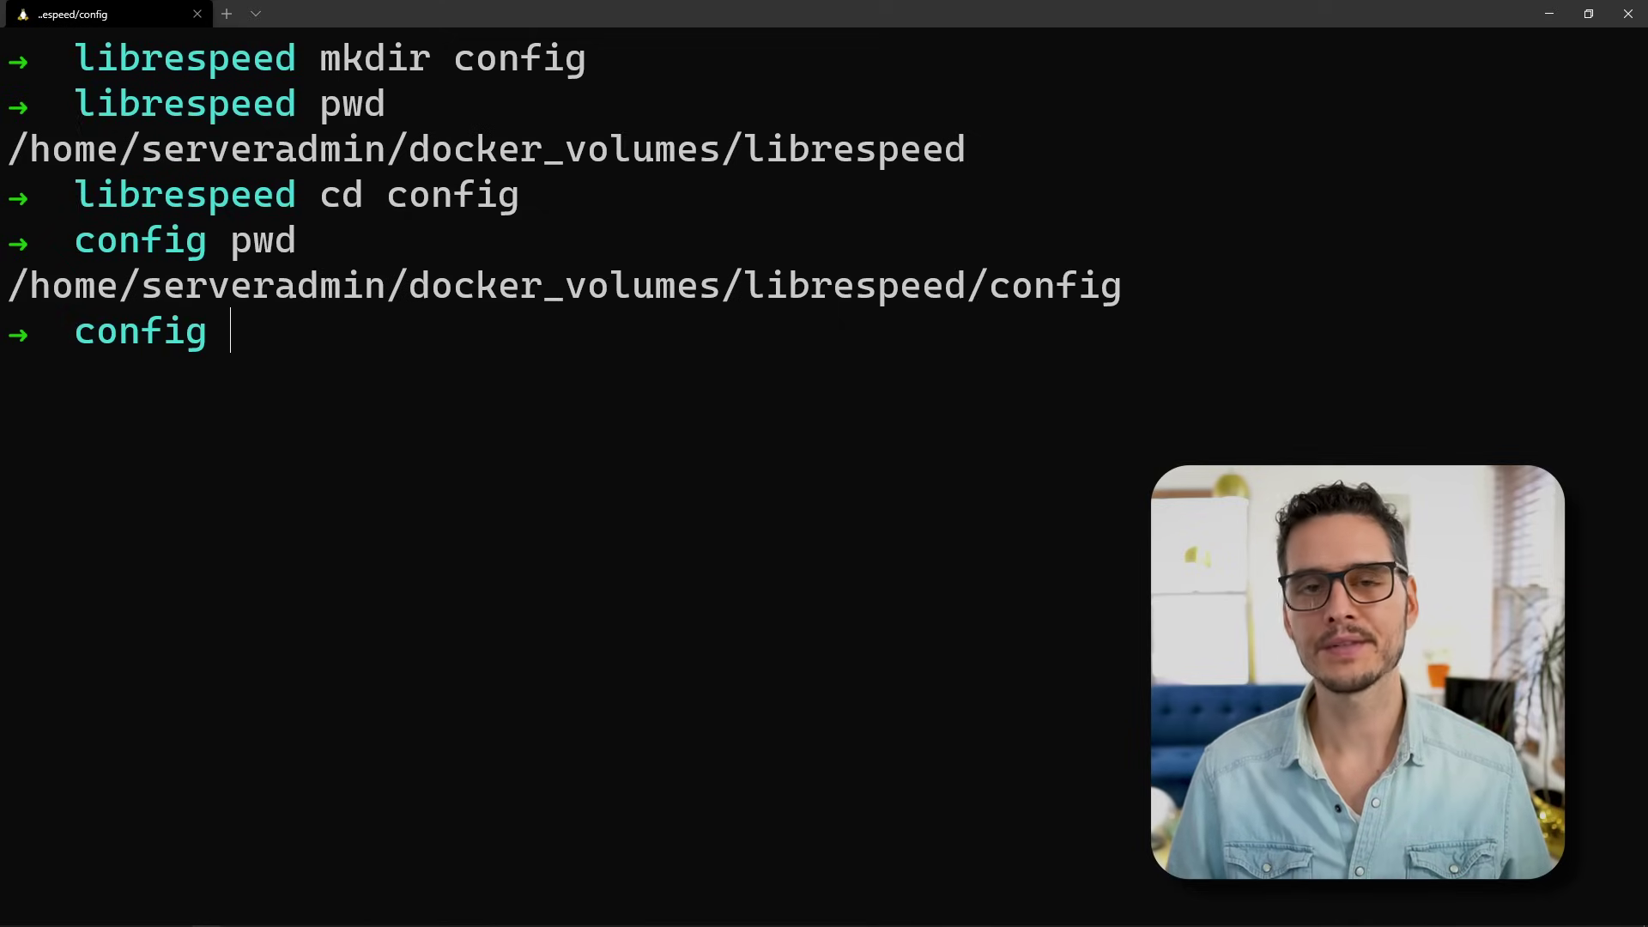
Step: Print the config folder's full path with pwd and select it for copying
type("pwd")
key("Return")
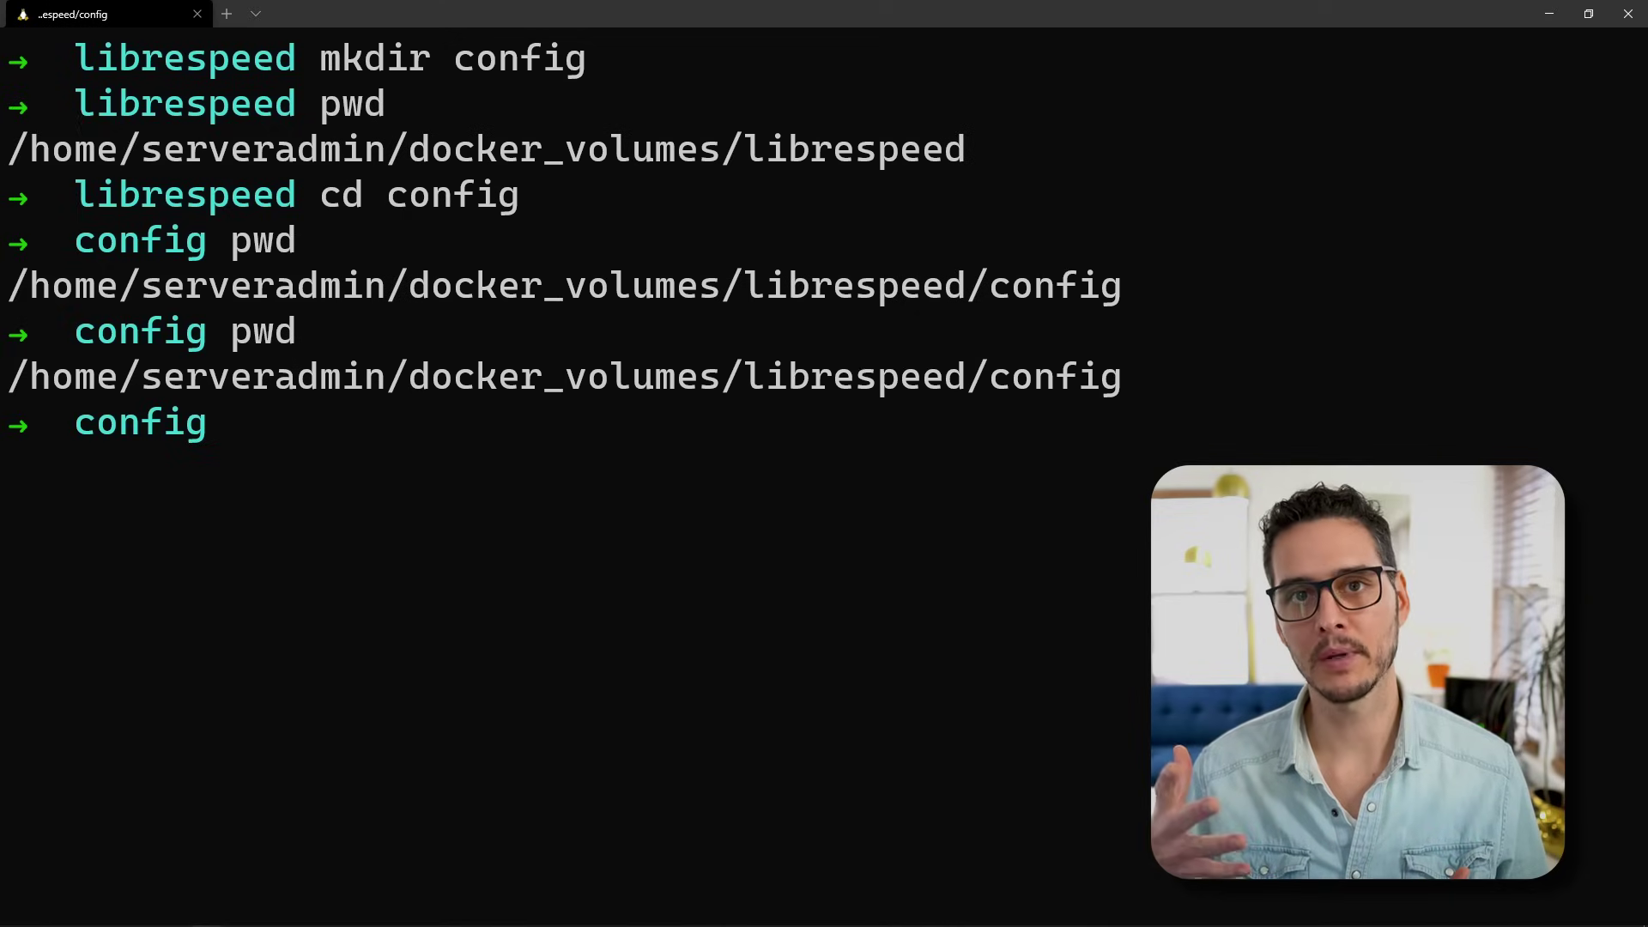
left_click_drag(10, 376, 883, 420)
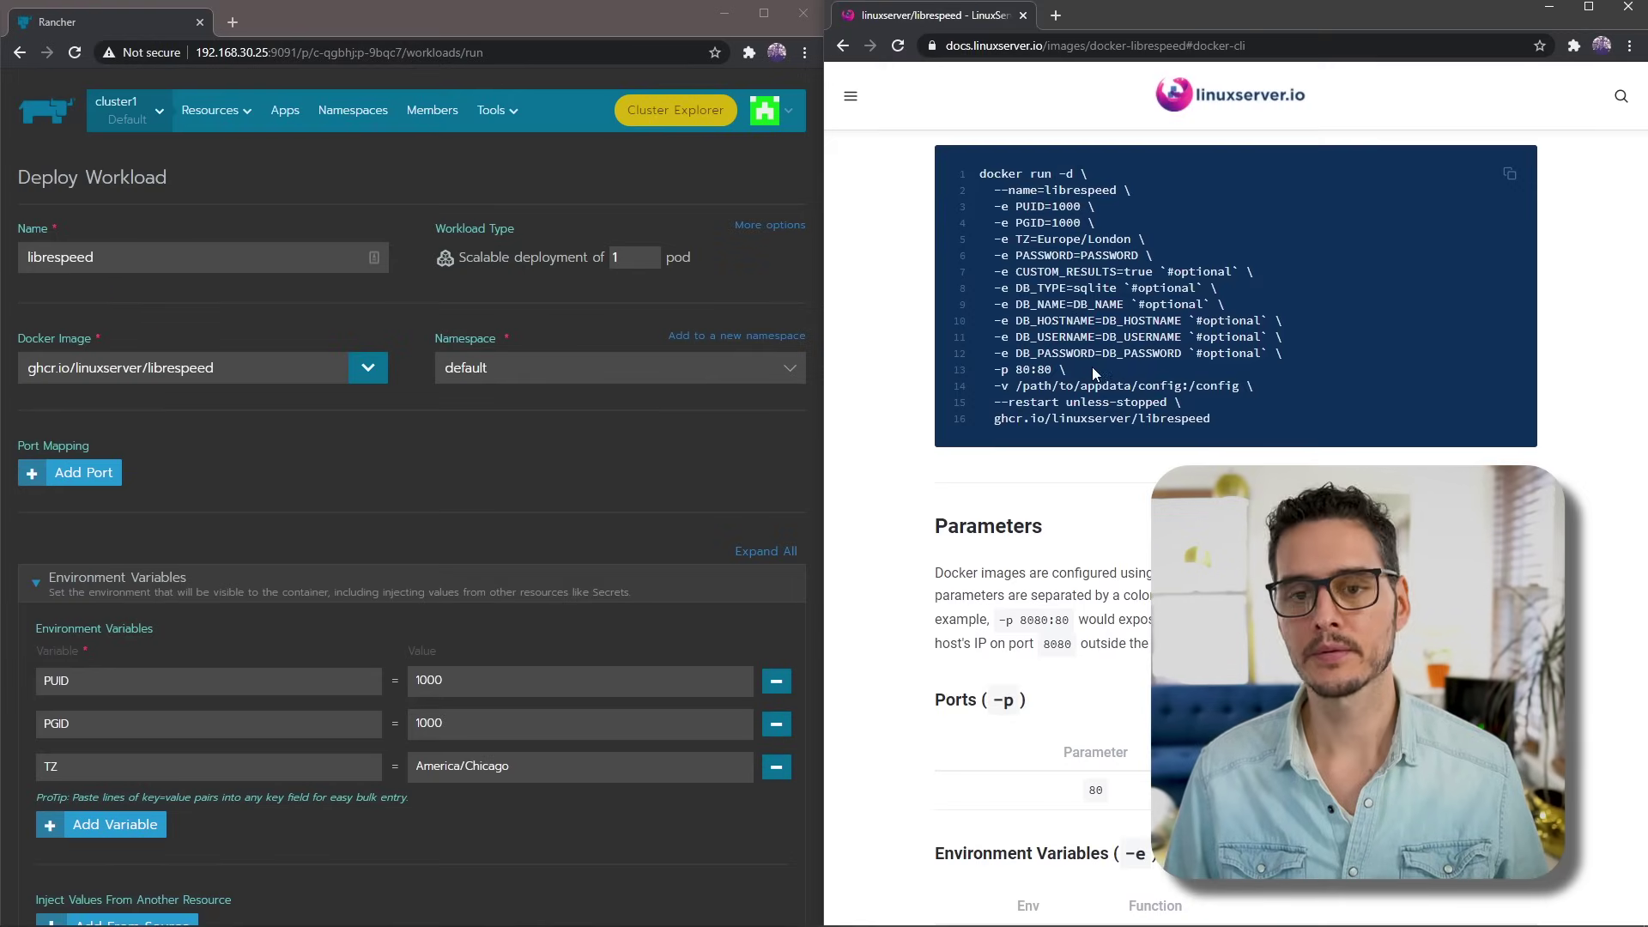
Step: Map container port 80 as a HostPort listening on node port 30001
left_click_drag(1067, 371, 994, 371)
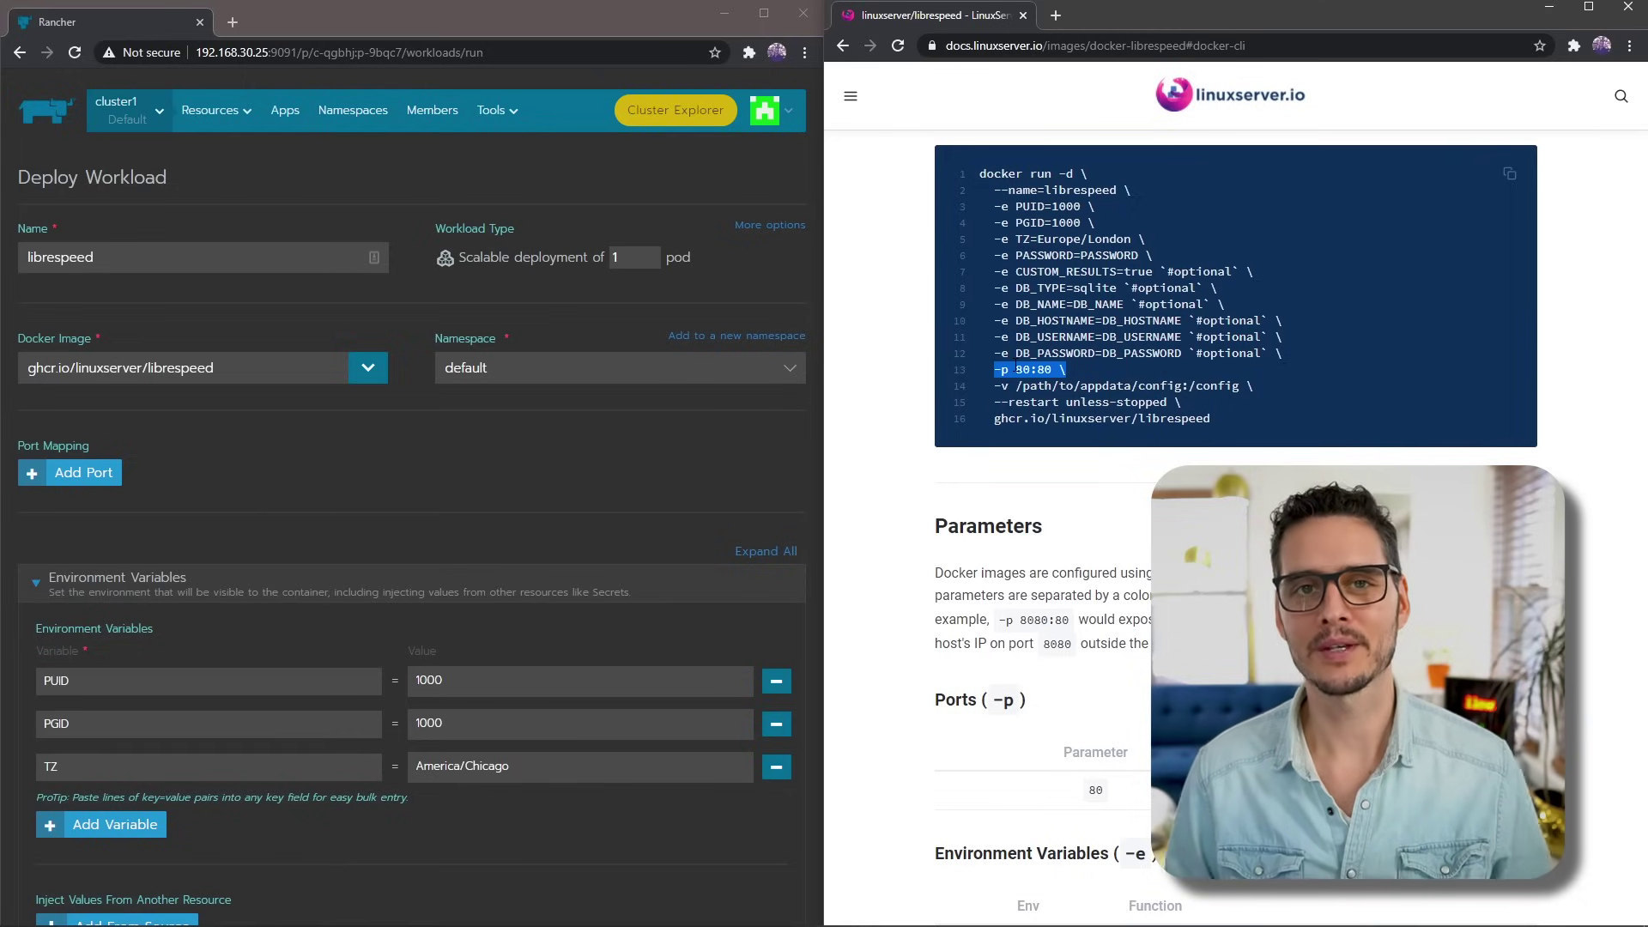
key("alt+Tab")
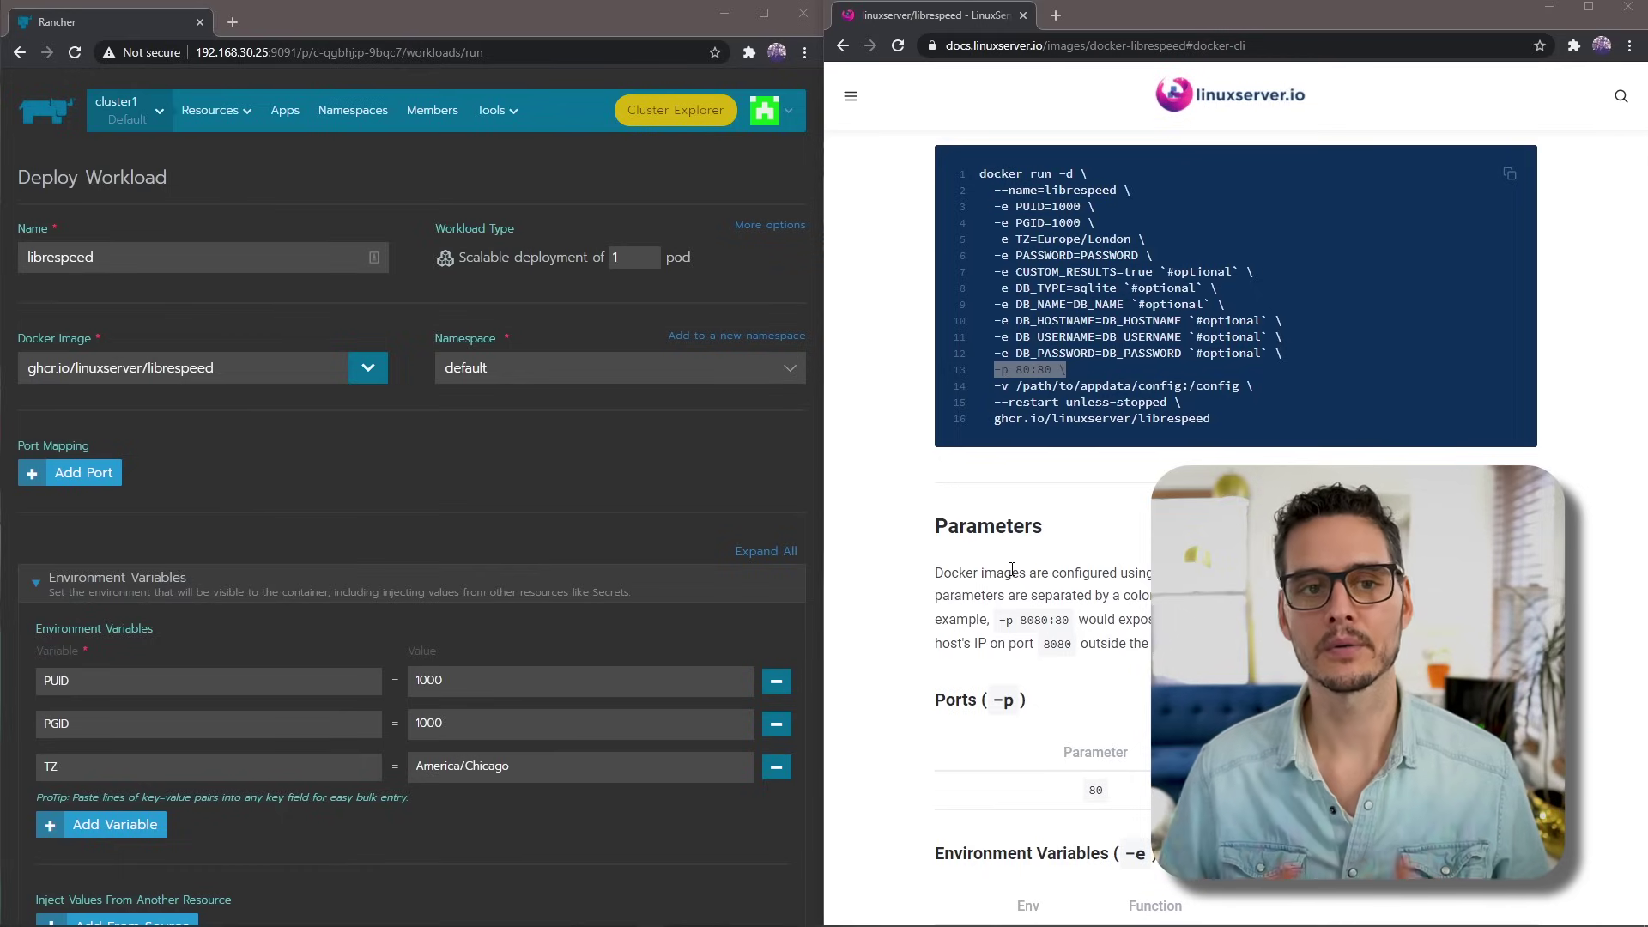
left_click(94, 474)
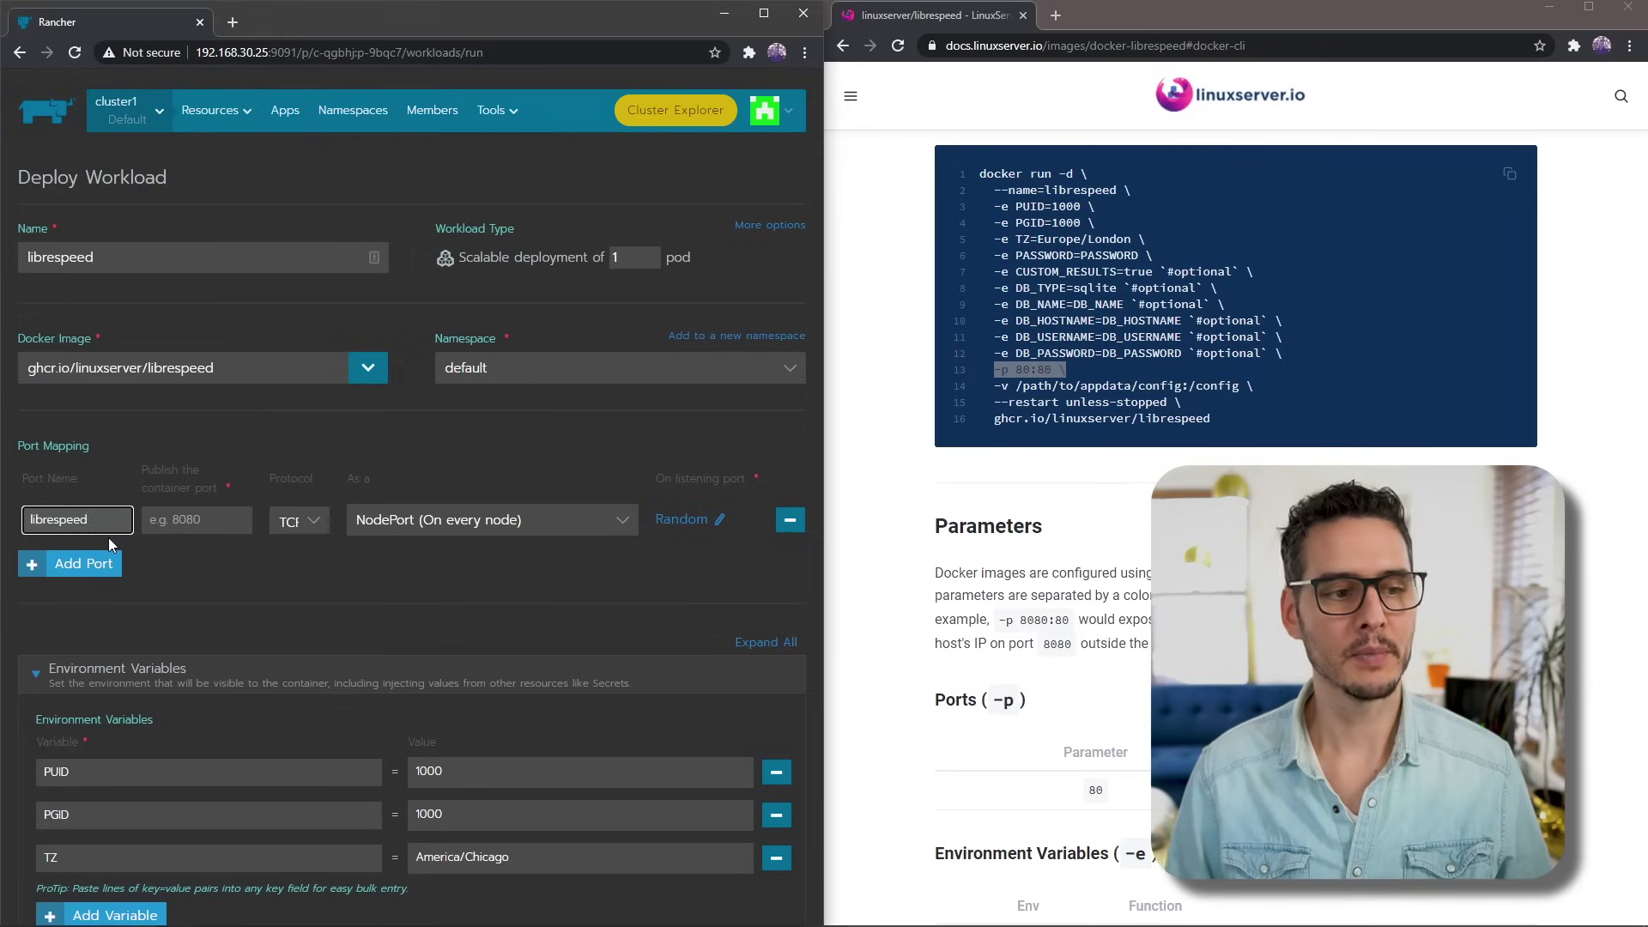
key("Tab")
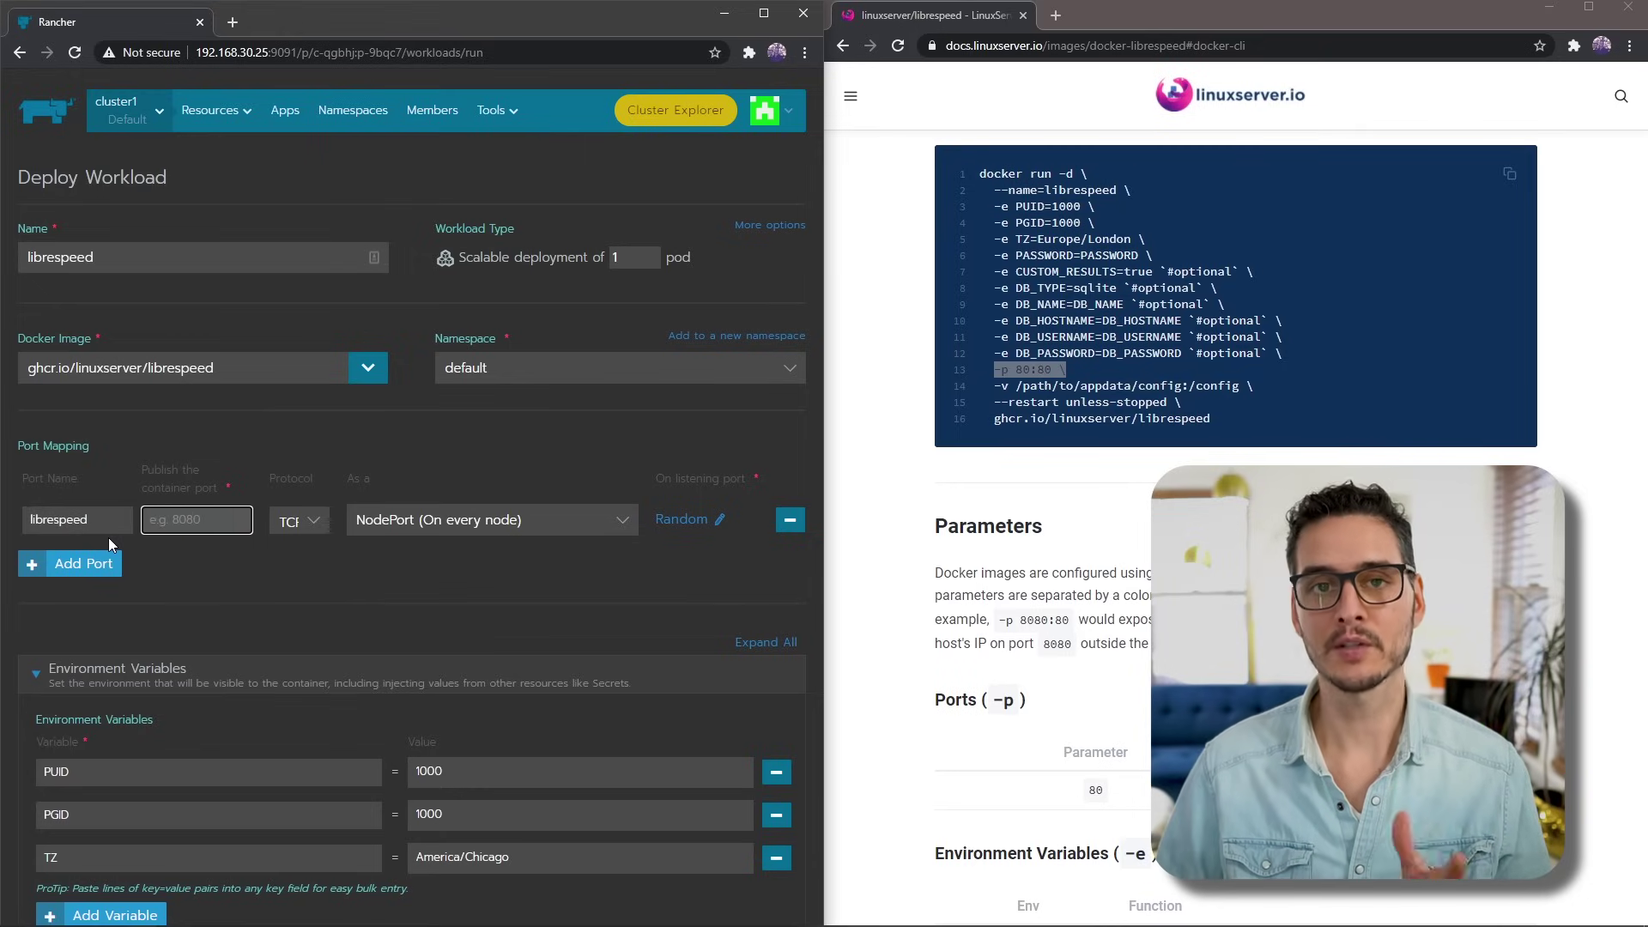
type("80")
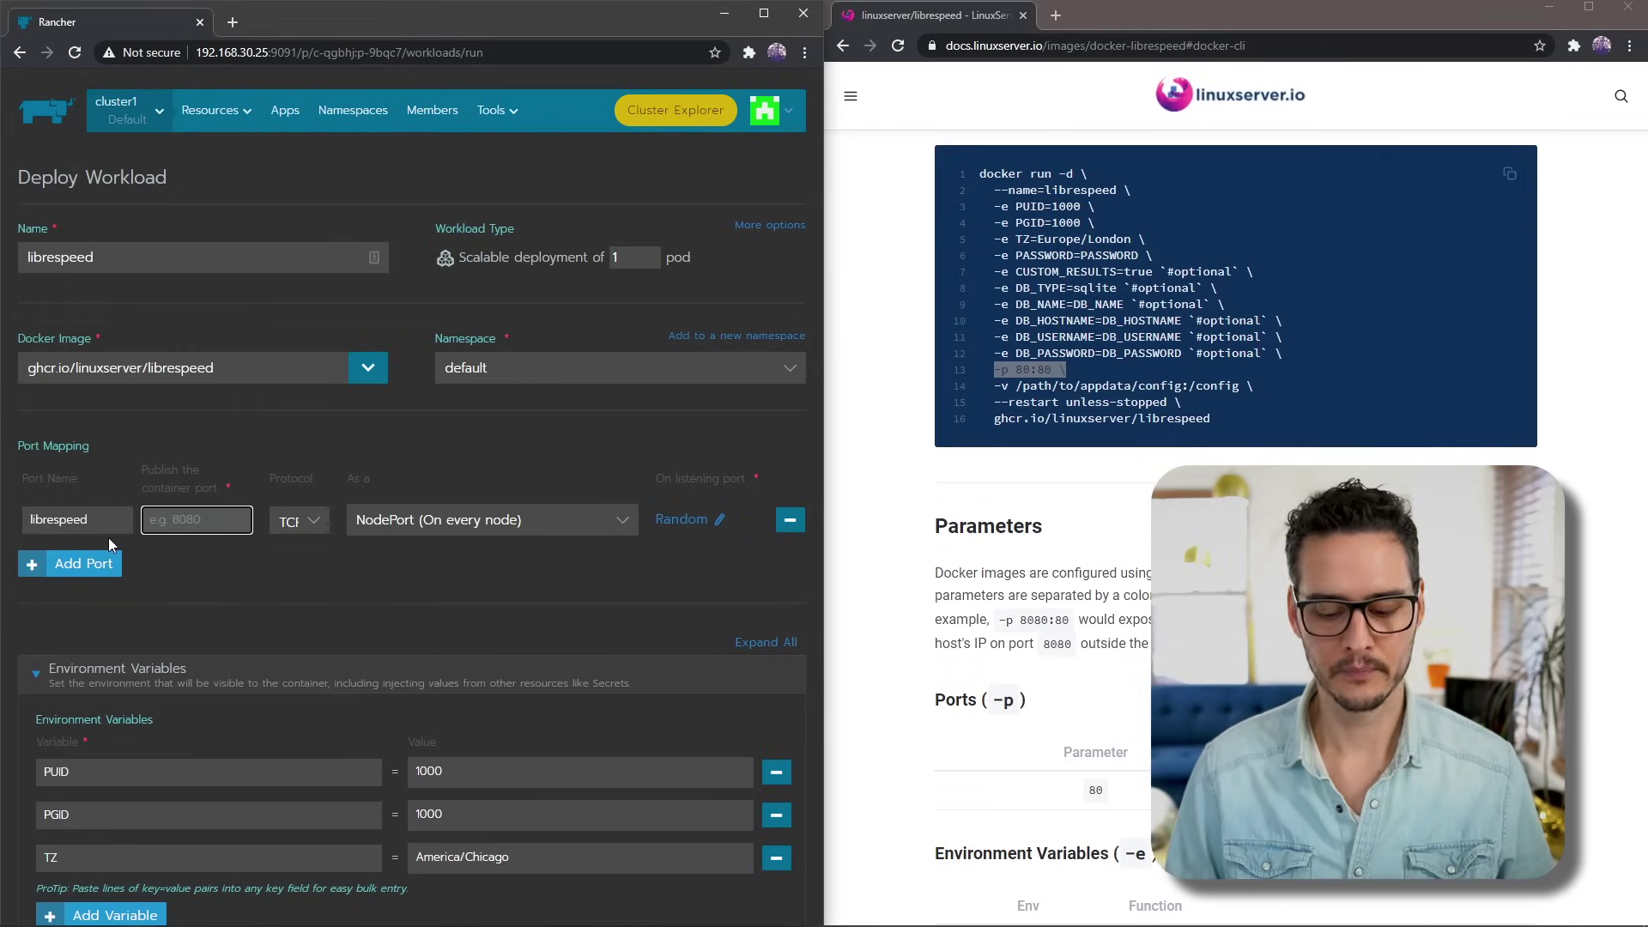
left_click(492, 519)
left_click(438, 586)
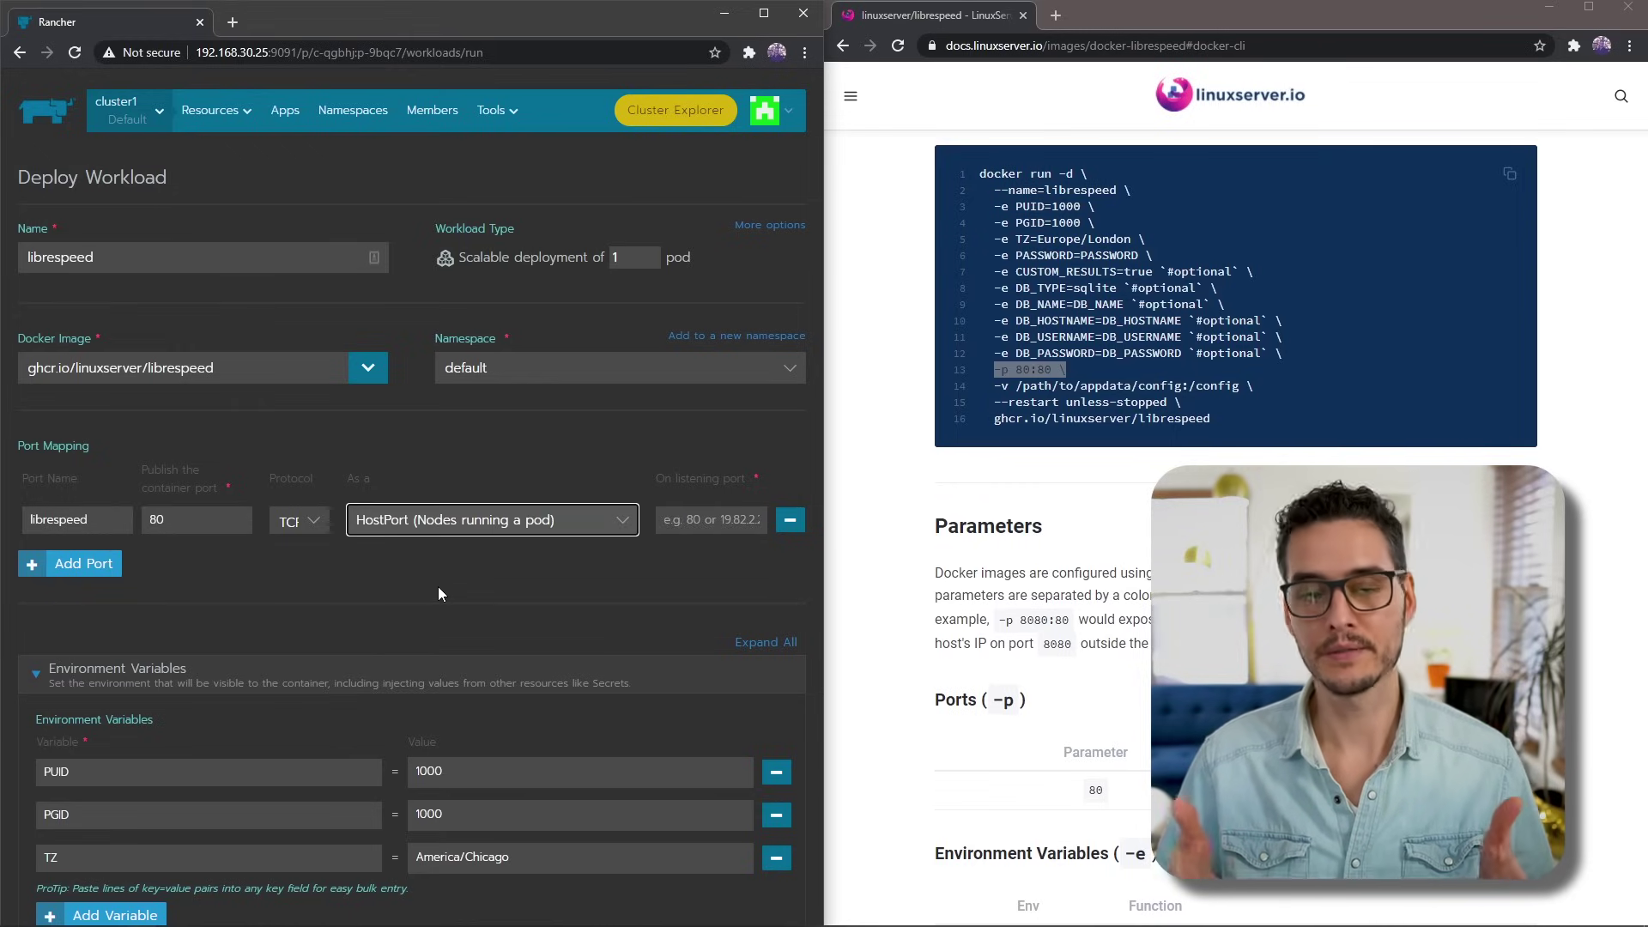
key("Tab")
type("30001")
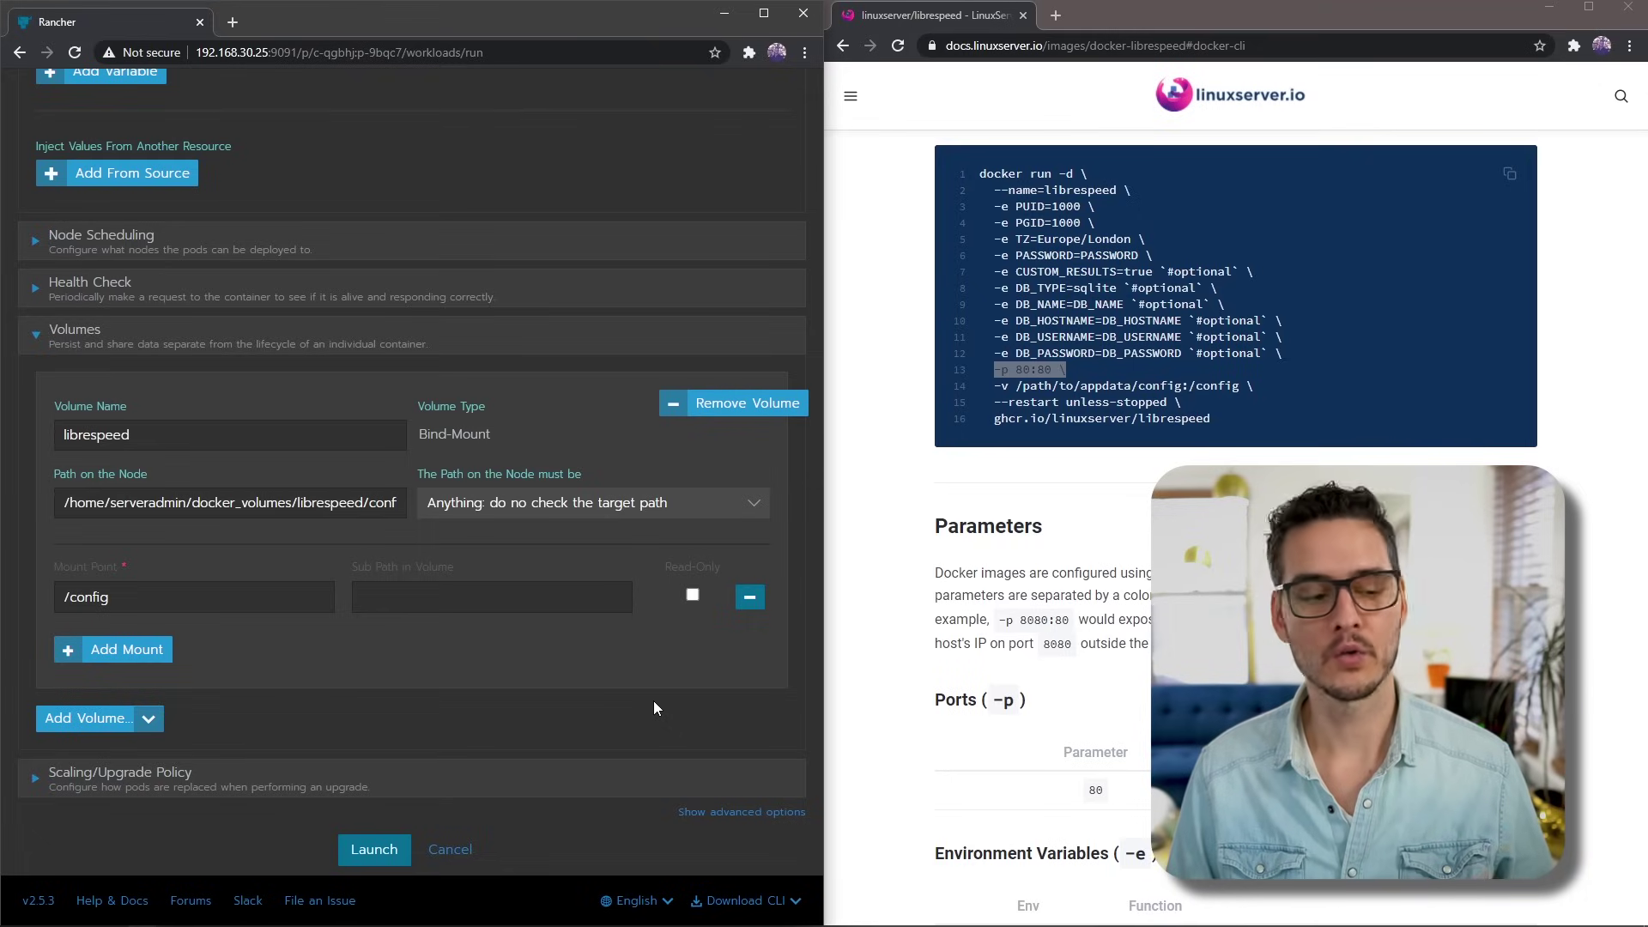
Step: Set the upgrade policy to 'Kill ALL pods, then start new' and launch librespeed
left_click(391, 771)
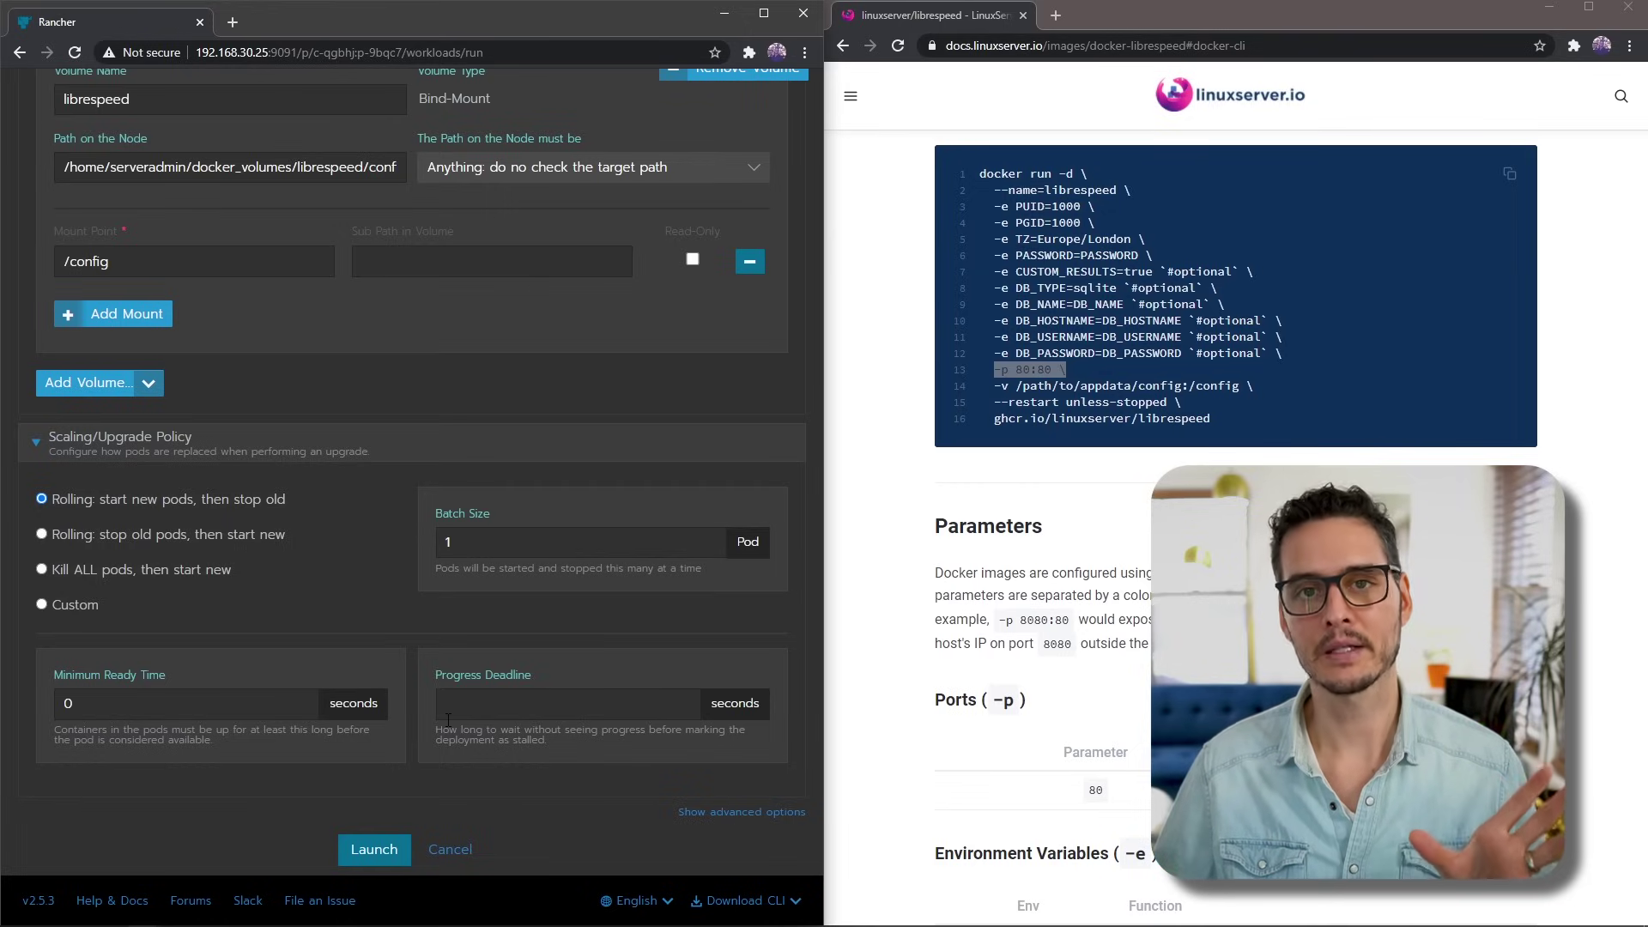
left_click(215, 573)
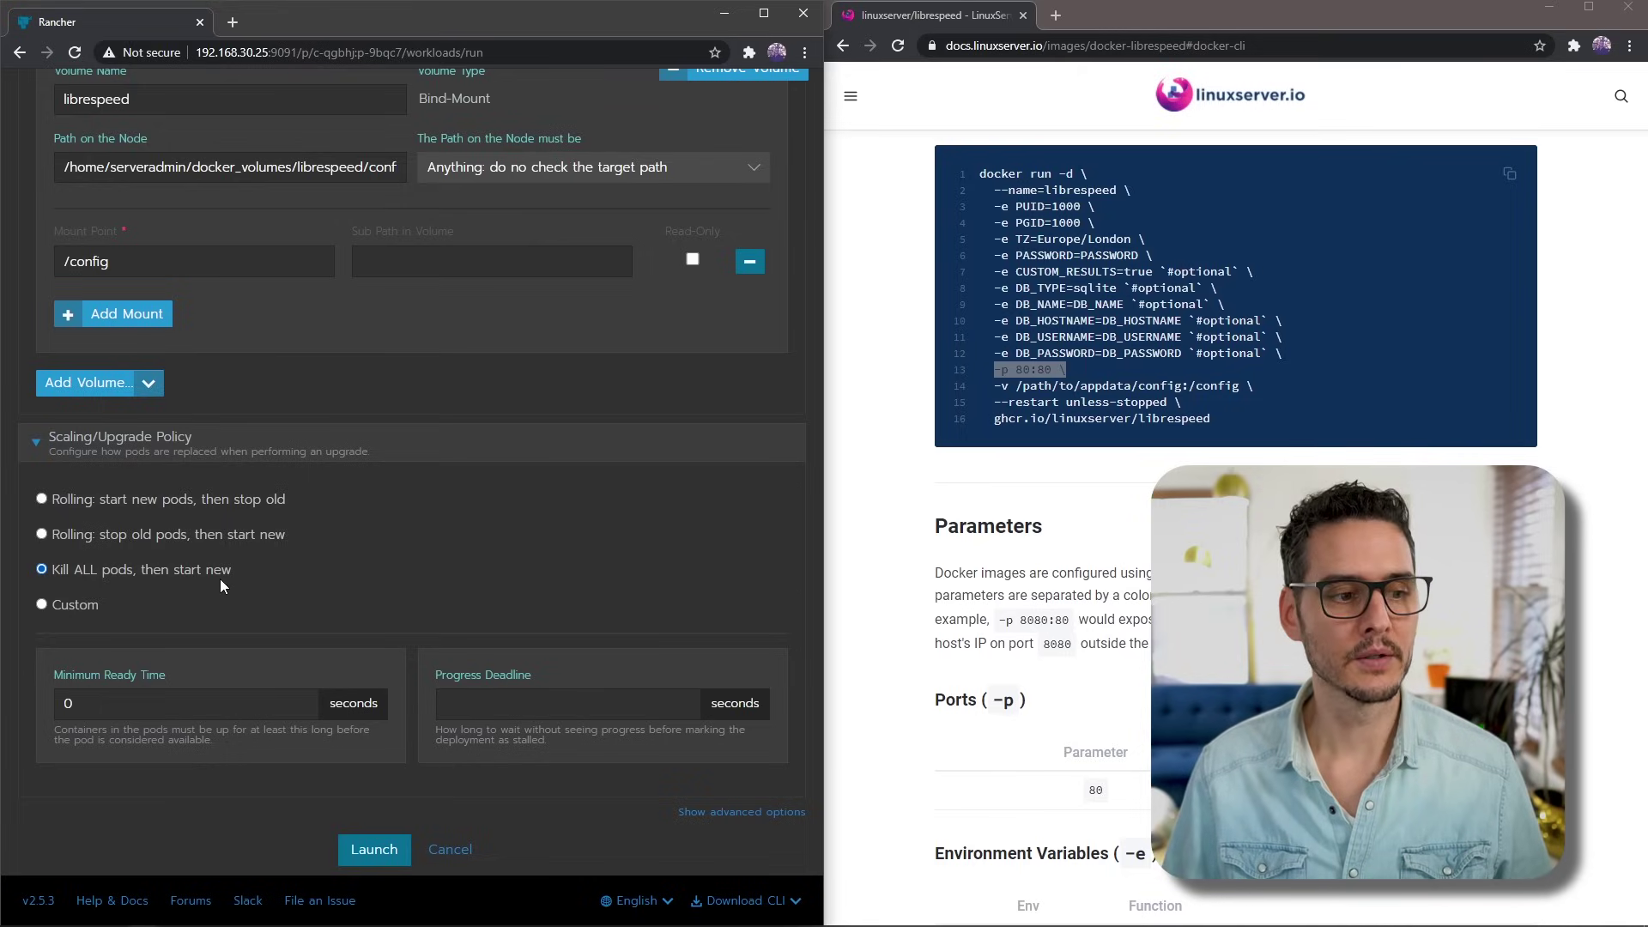
left_click(374, 850)
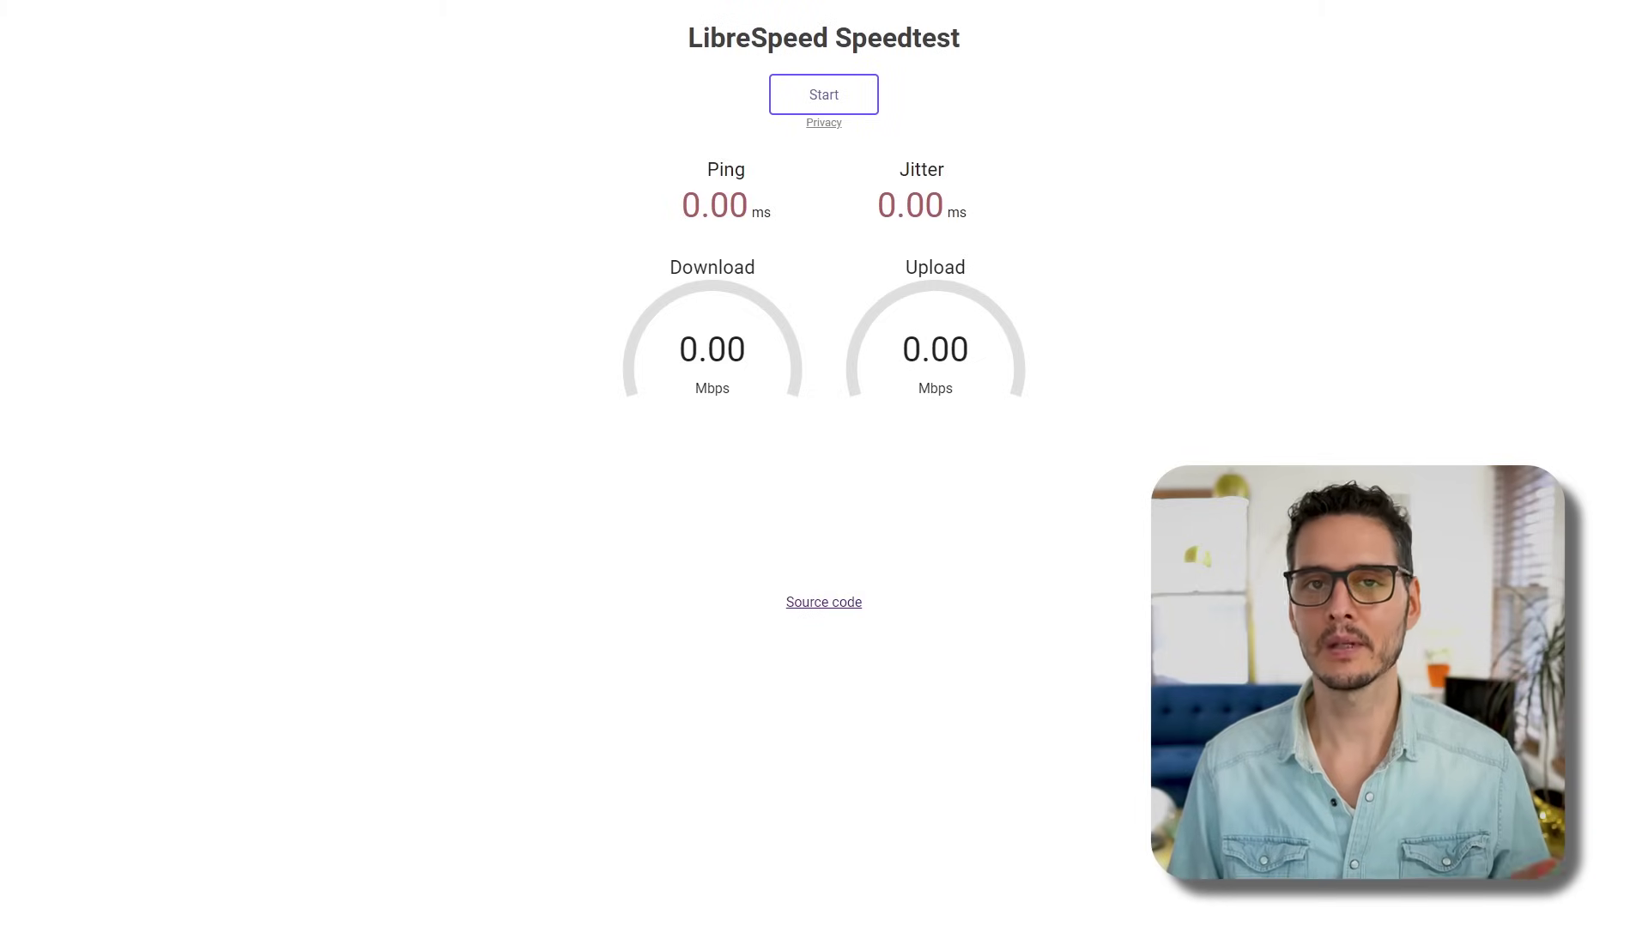
Step: Run a LibreSpeed test (969 Mbps down, 887 up) and copy the share-results link
left_click(798, 97)
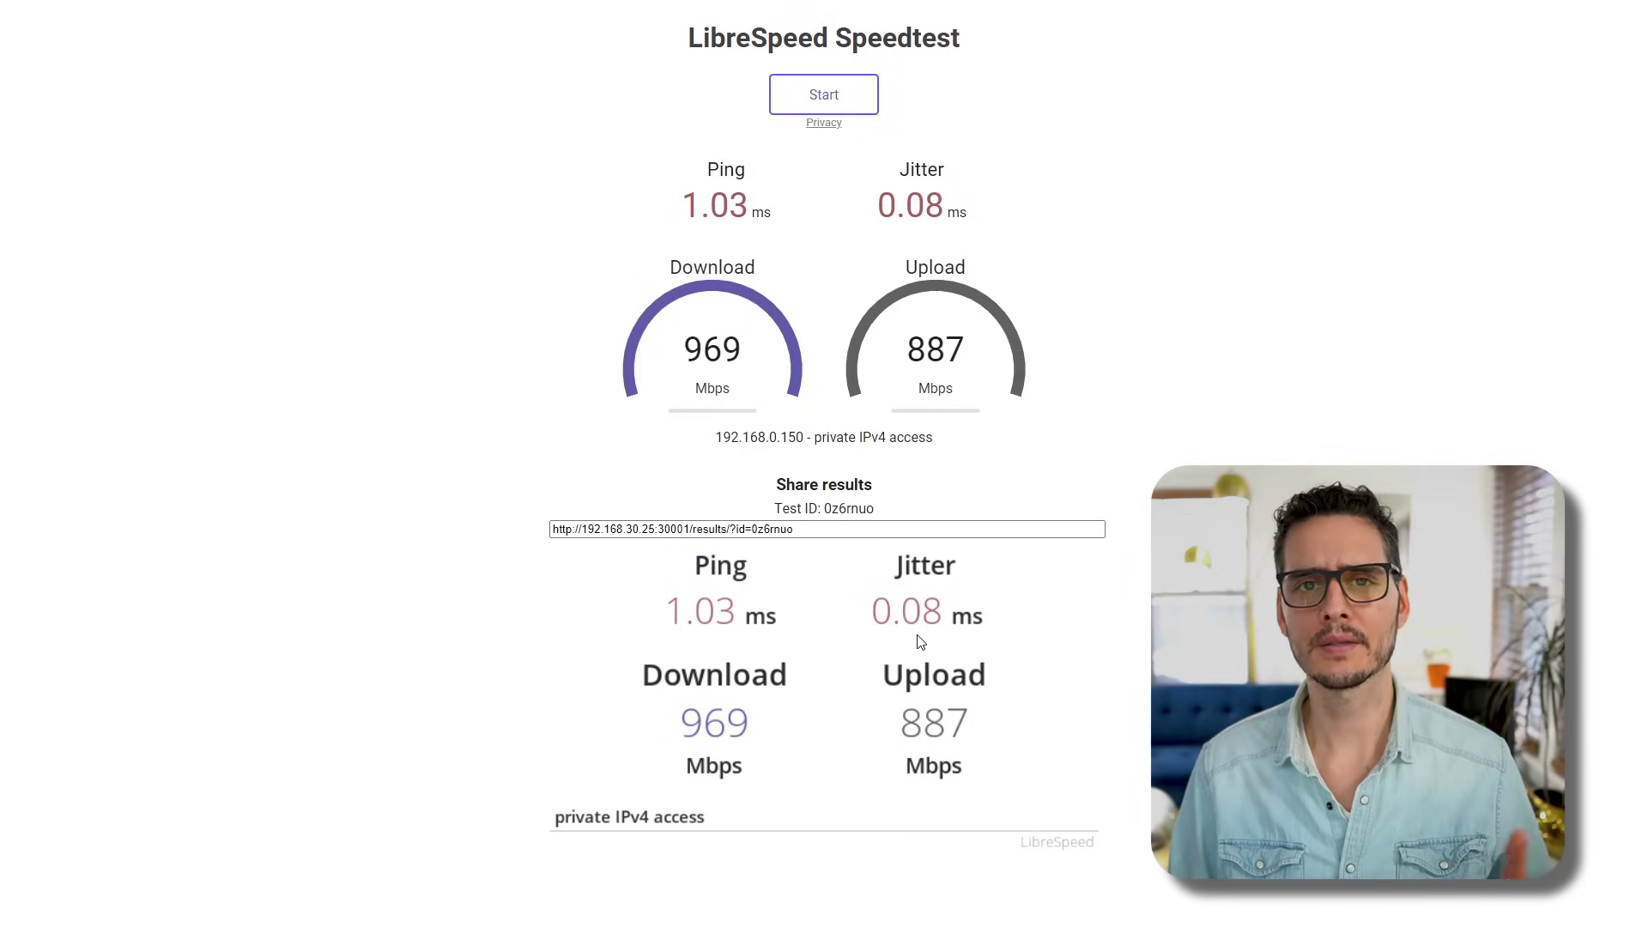
left_click(821, 529)
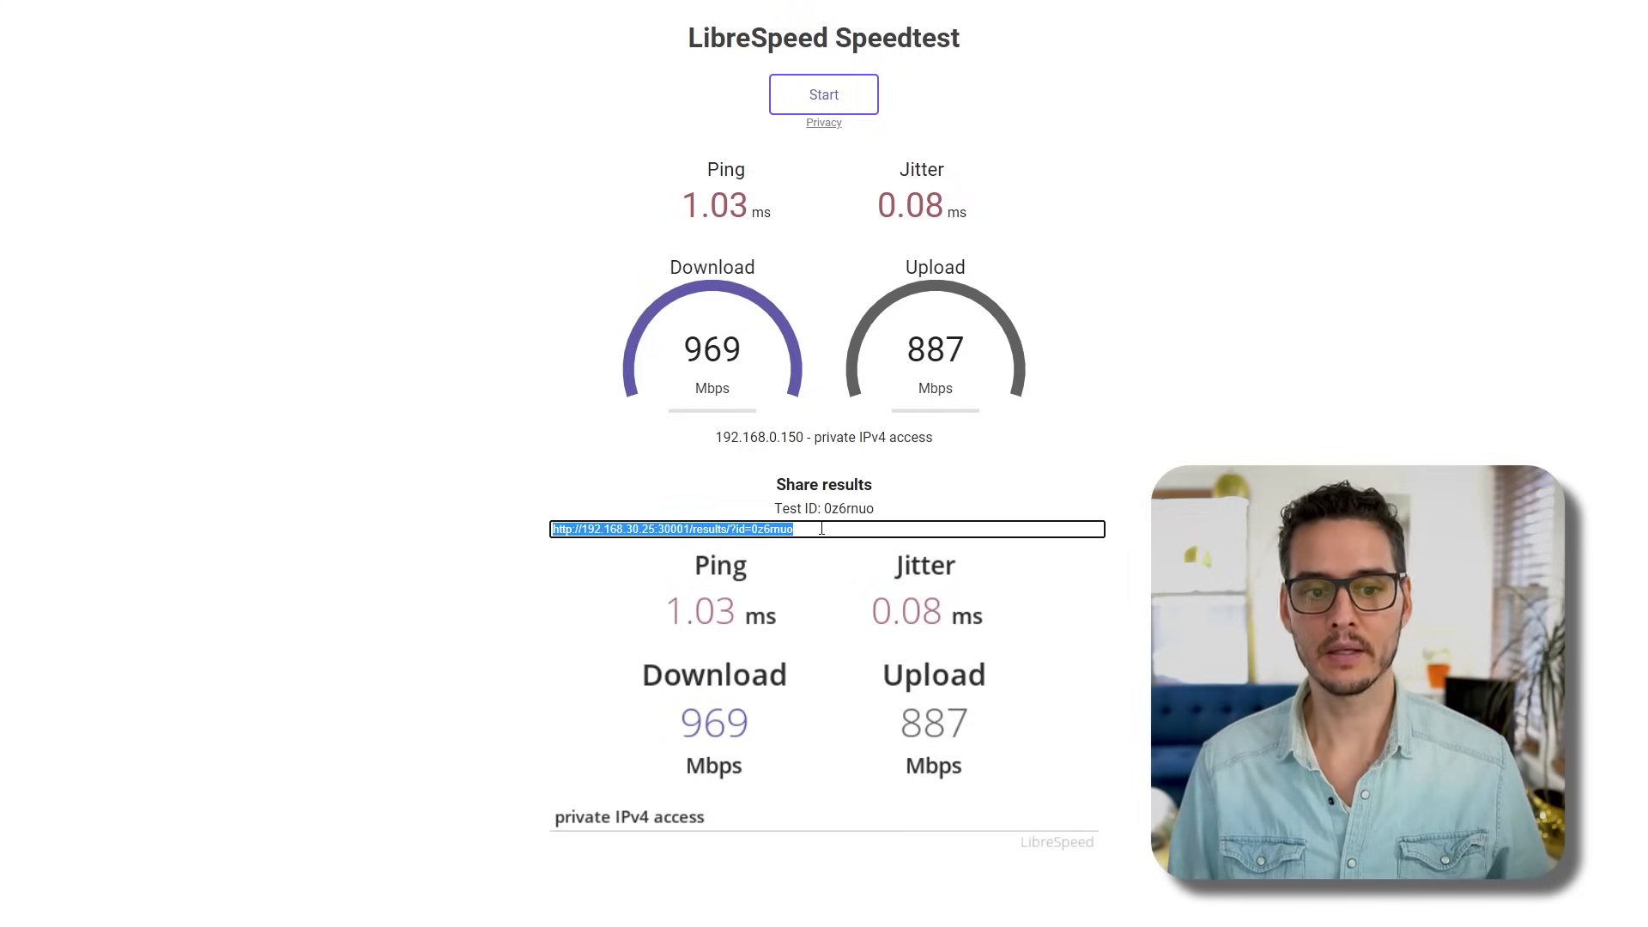
left_click(822, 530)
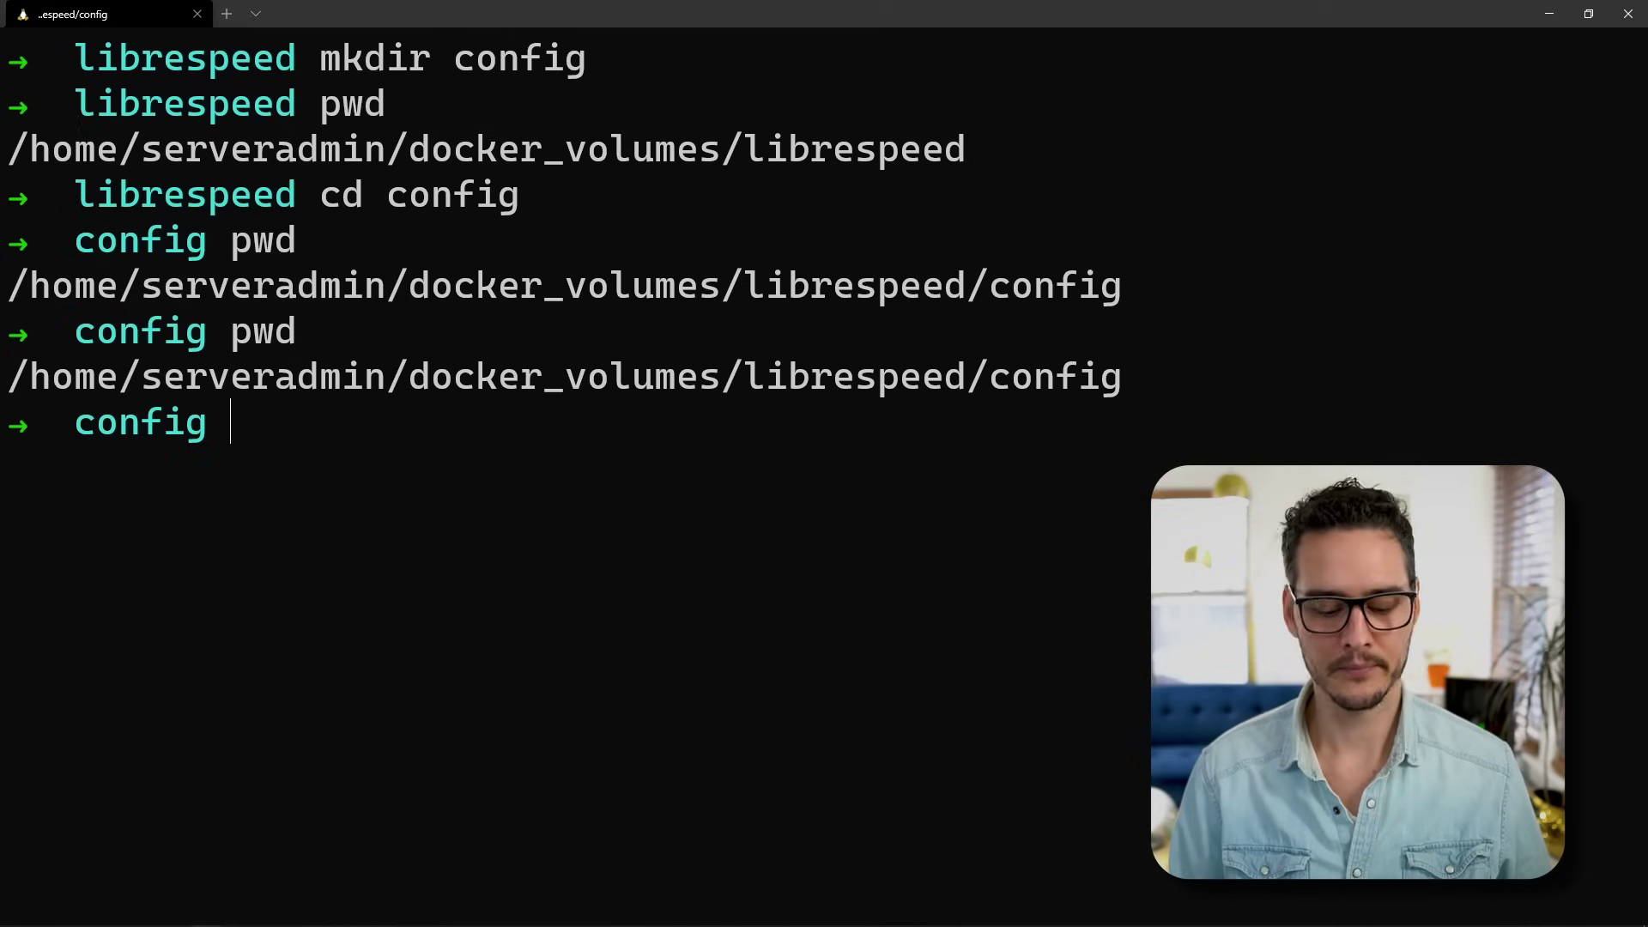
Step: List the config folder, move into www, and list index.html and the example-*.html templates
type("ls")
key("Return")
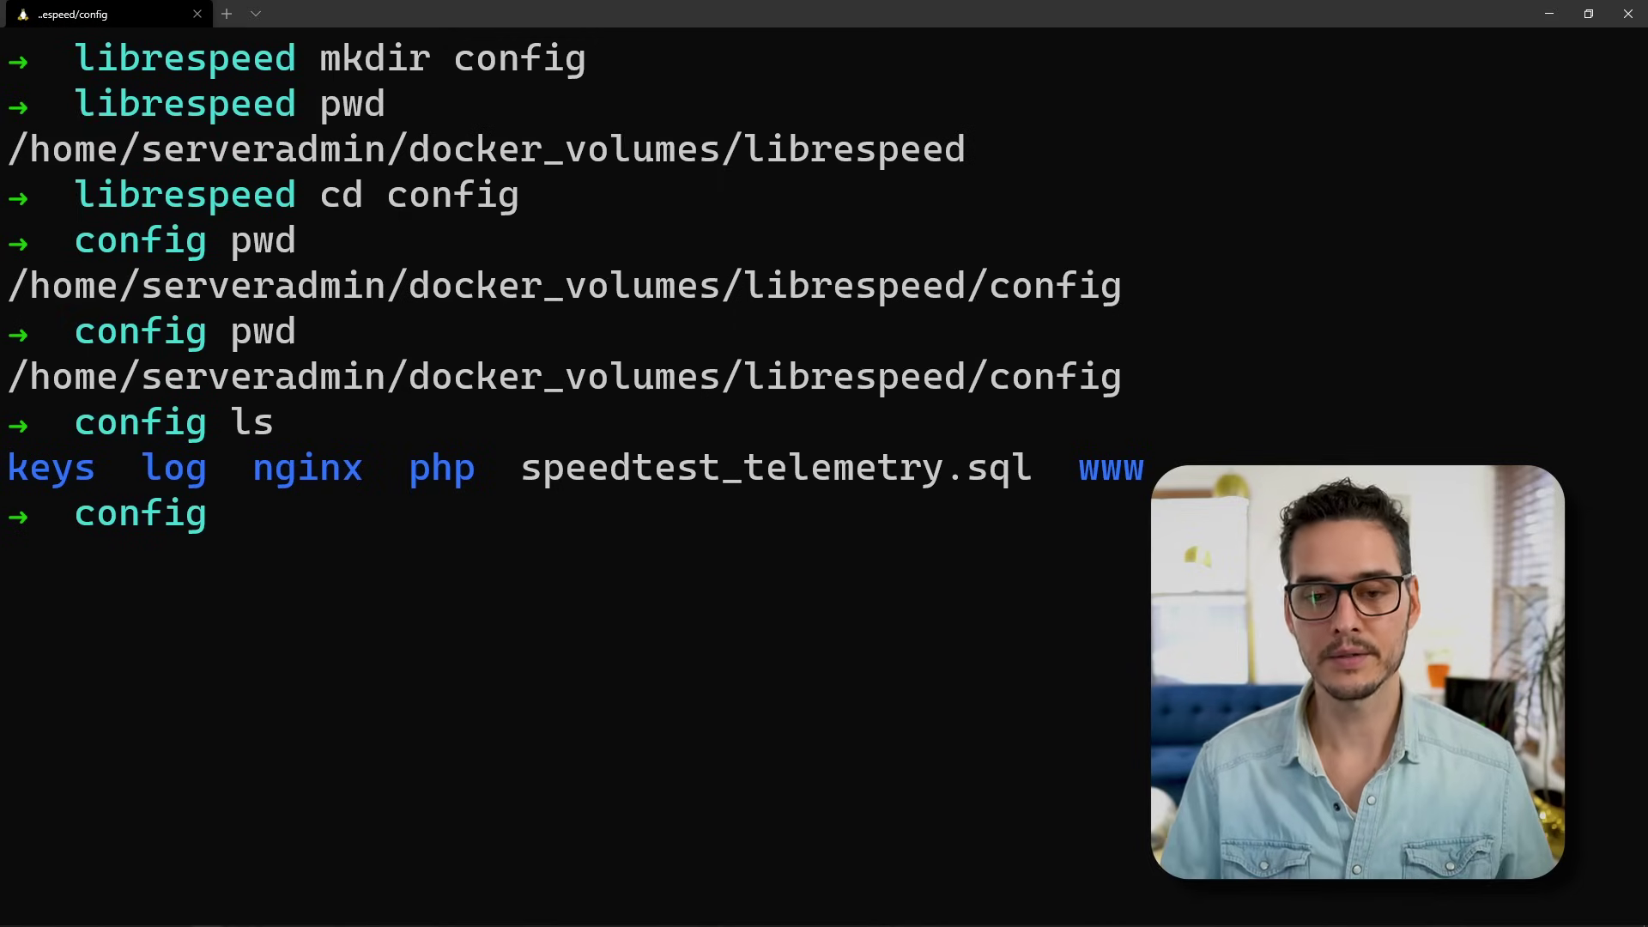
type("cd www")
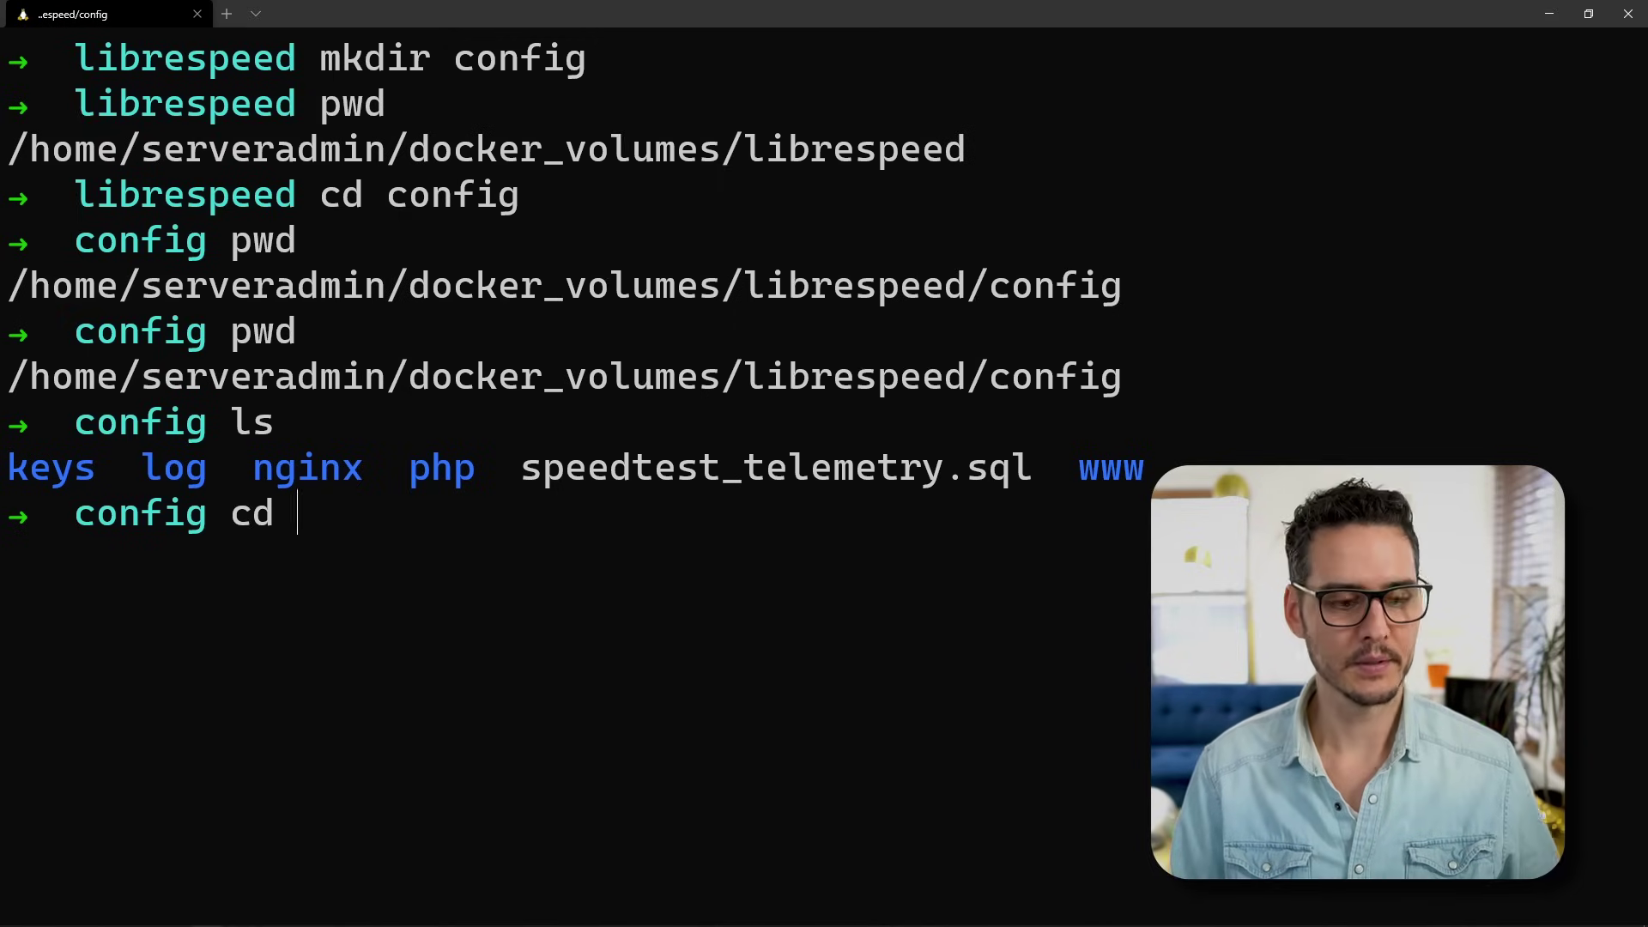
key("Return")
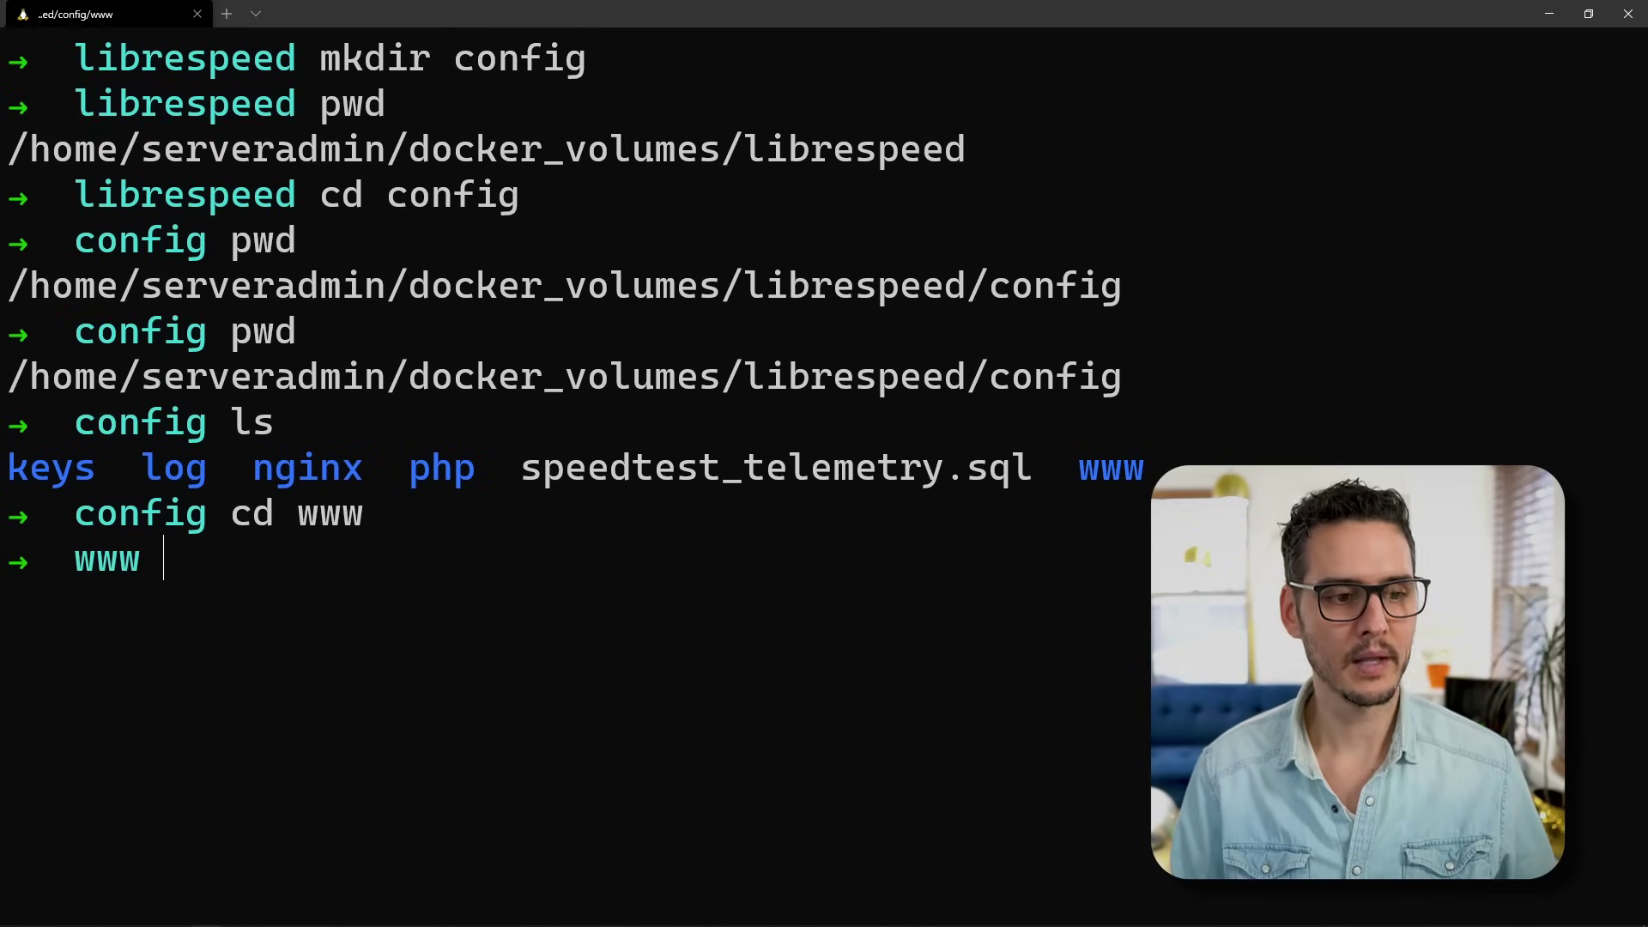
type("ls")
key("Return")
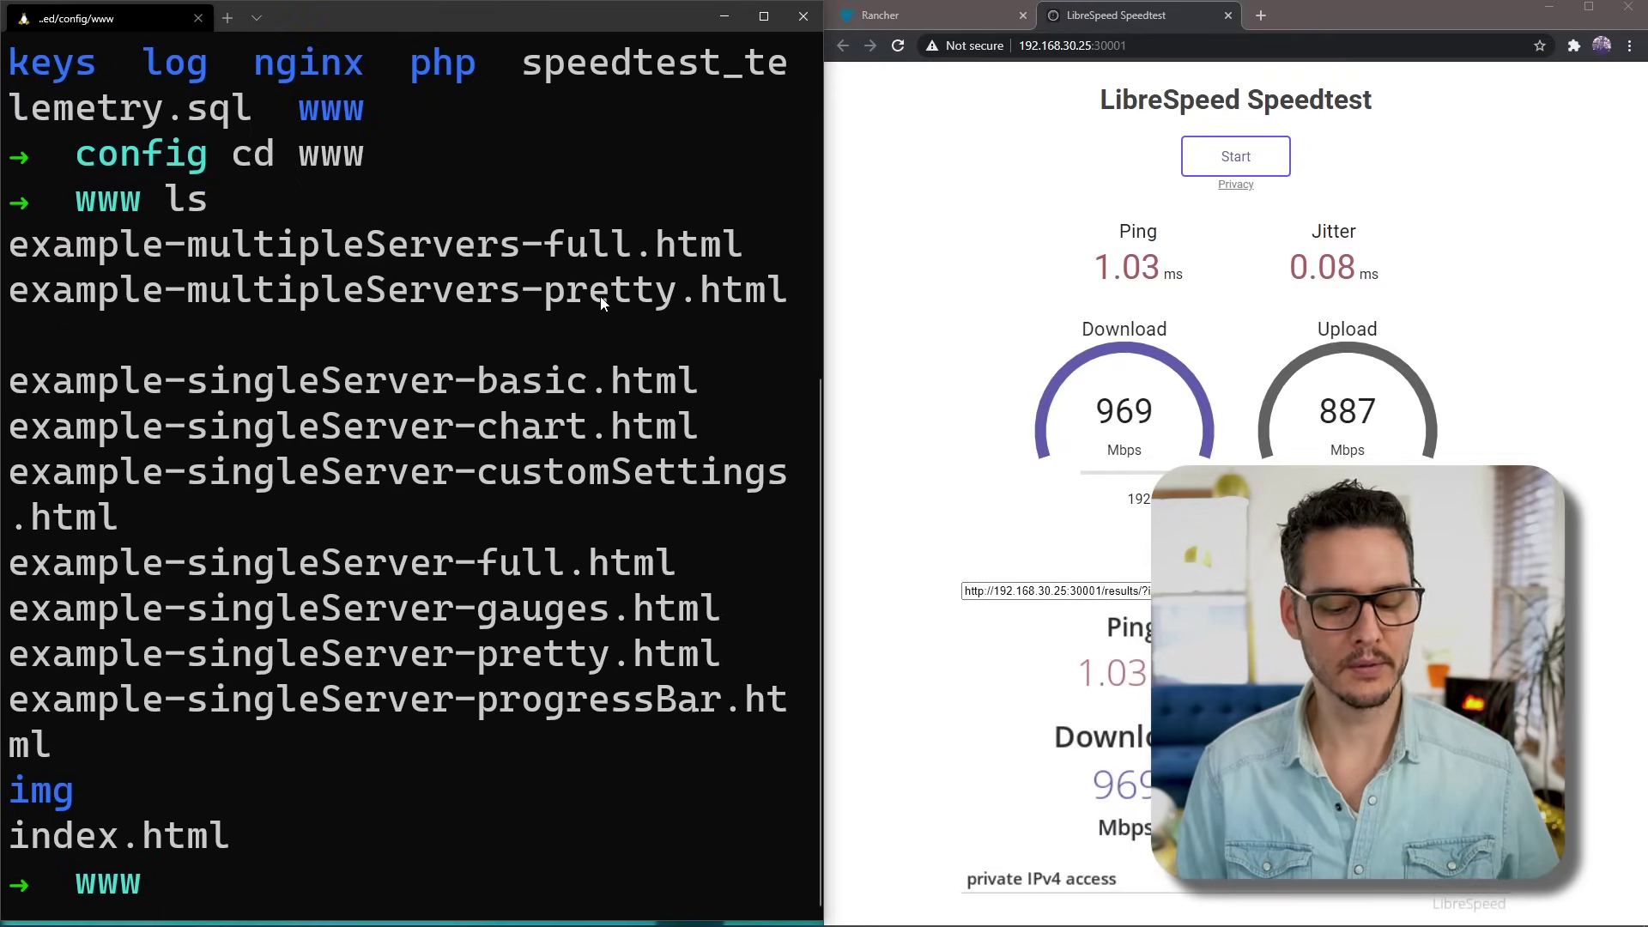
Step: Rename index.html to index.html.bak, confirm with ls, and reload the site to see 403 Forbidden
type("mv i")
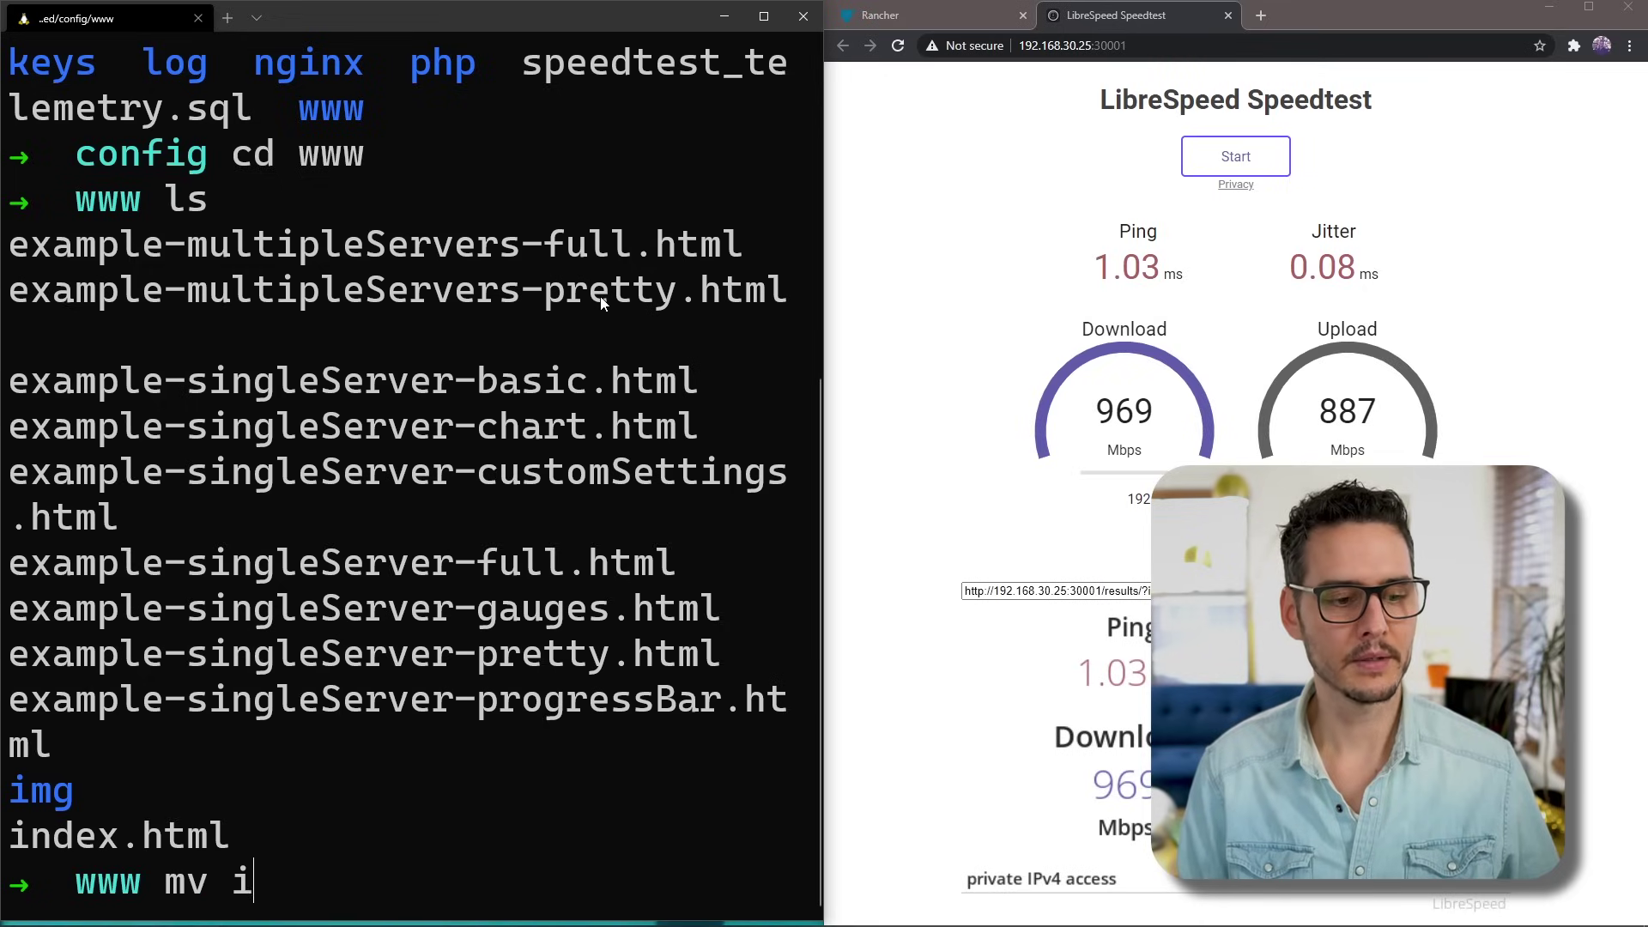
type("ndex.html index.html.bak")
key("Return")
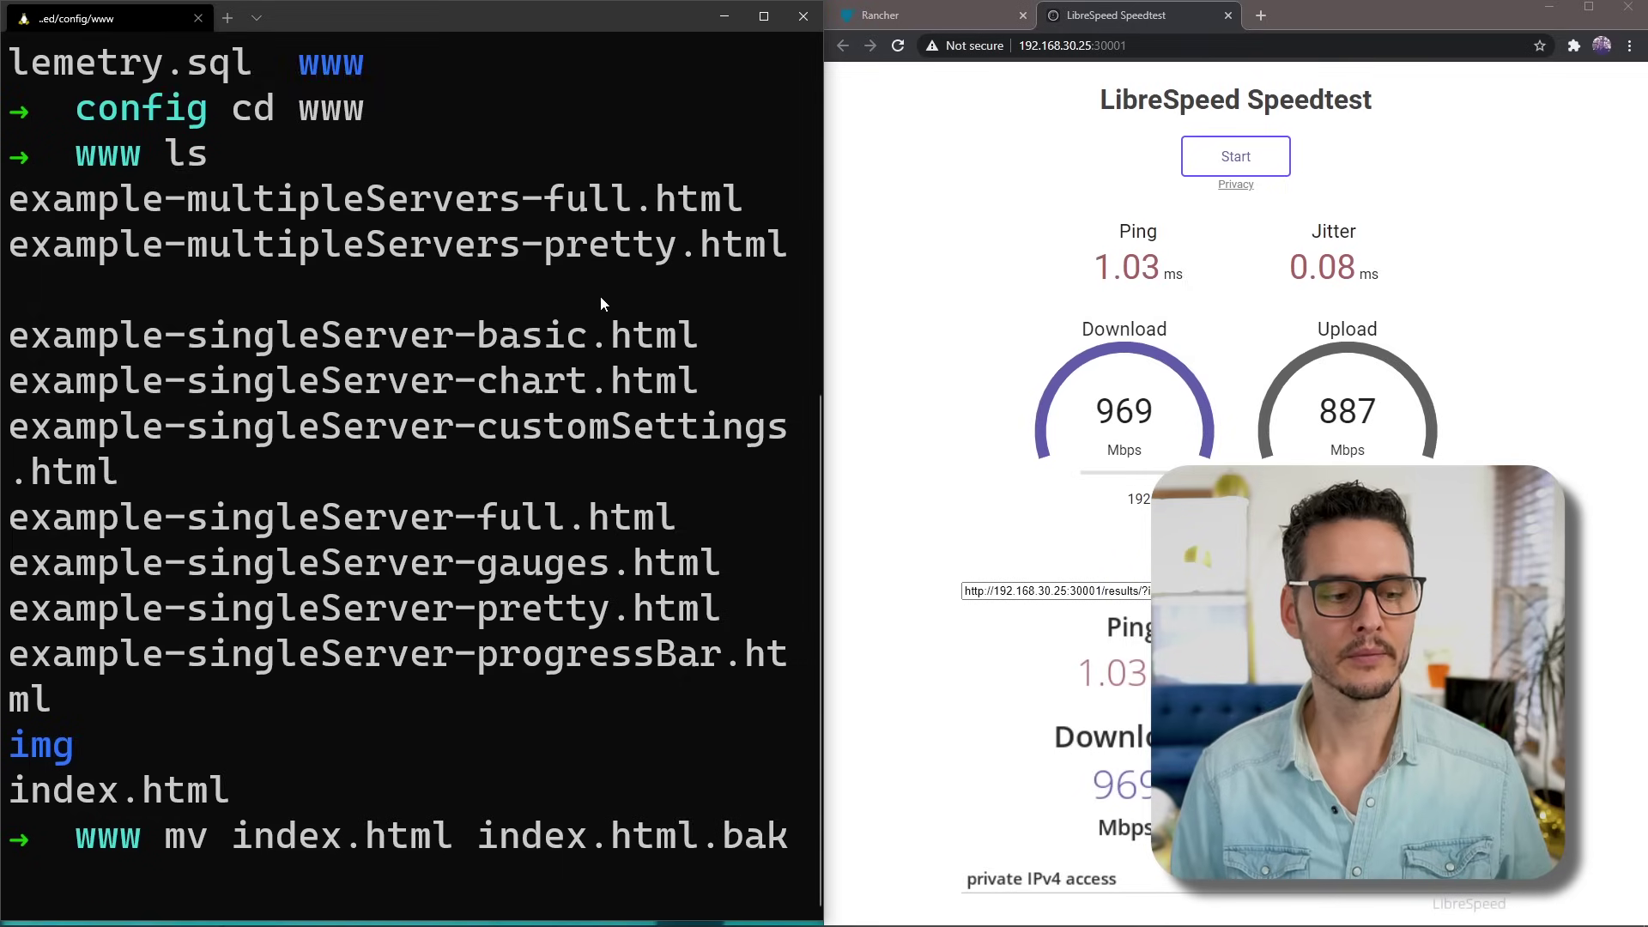
type("ls")
key("Return")
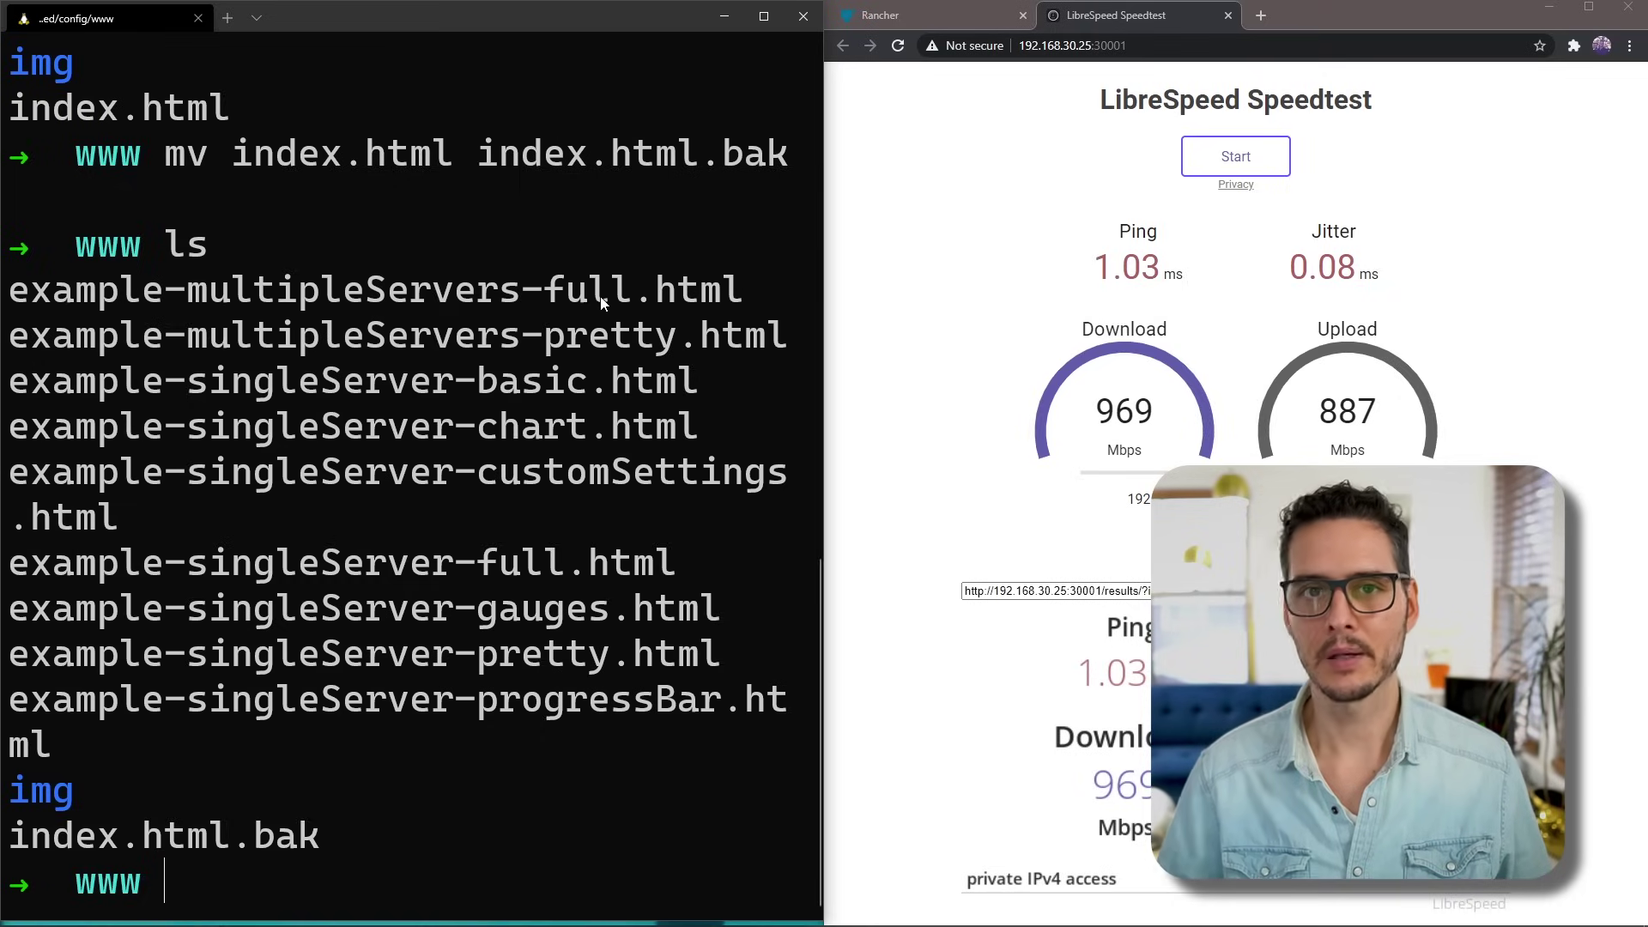
left_click(1015, 250)
key("F5")
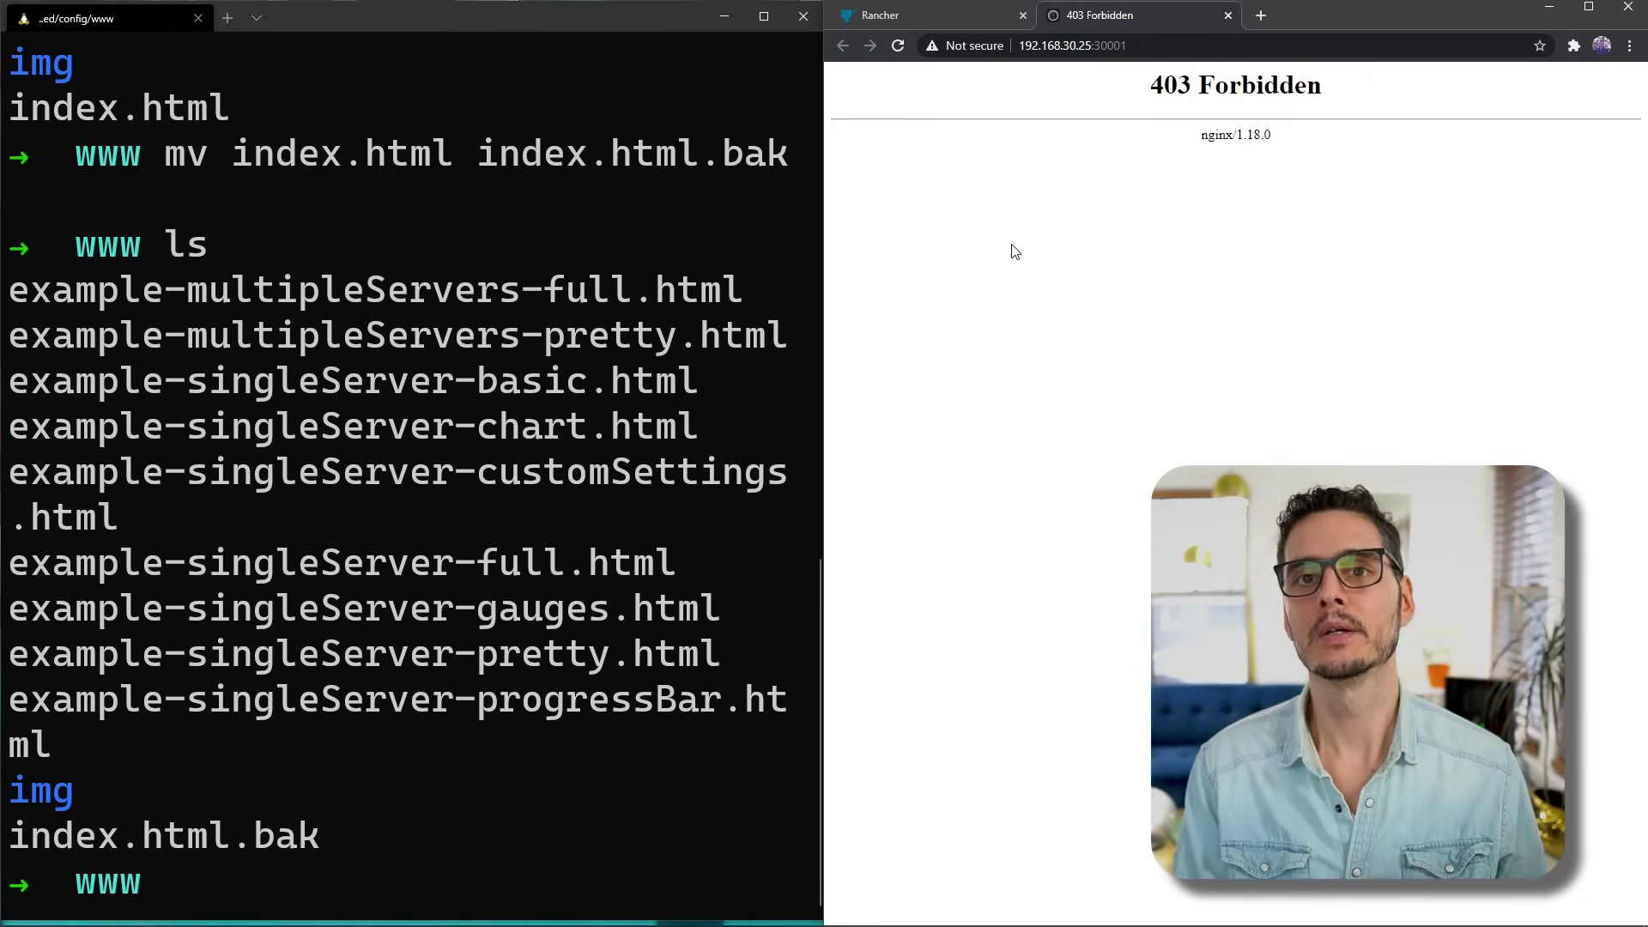
Step: Copy example-multipleServers-full.html to index.html, verify with ls, and reload to show the multi-server page
left_click(607, 708)
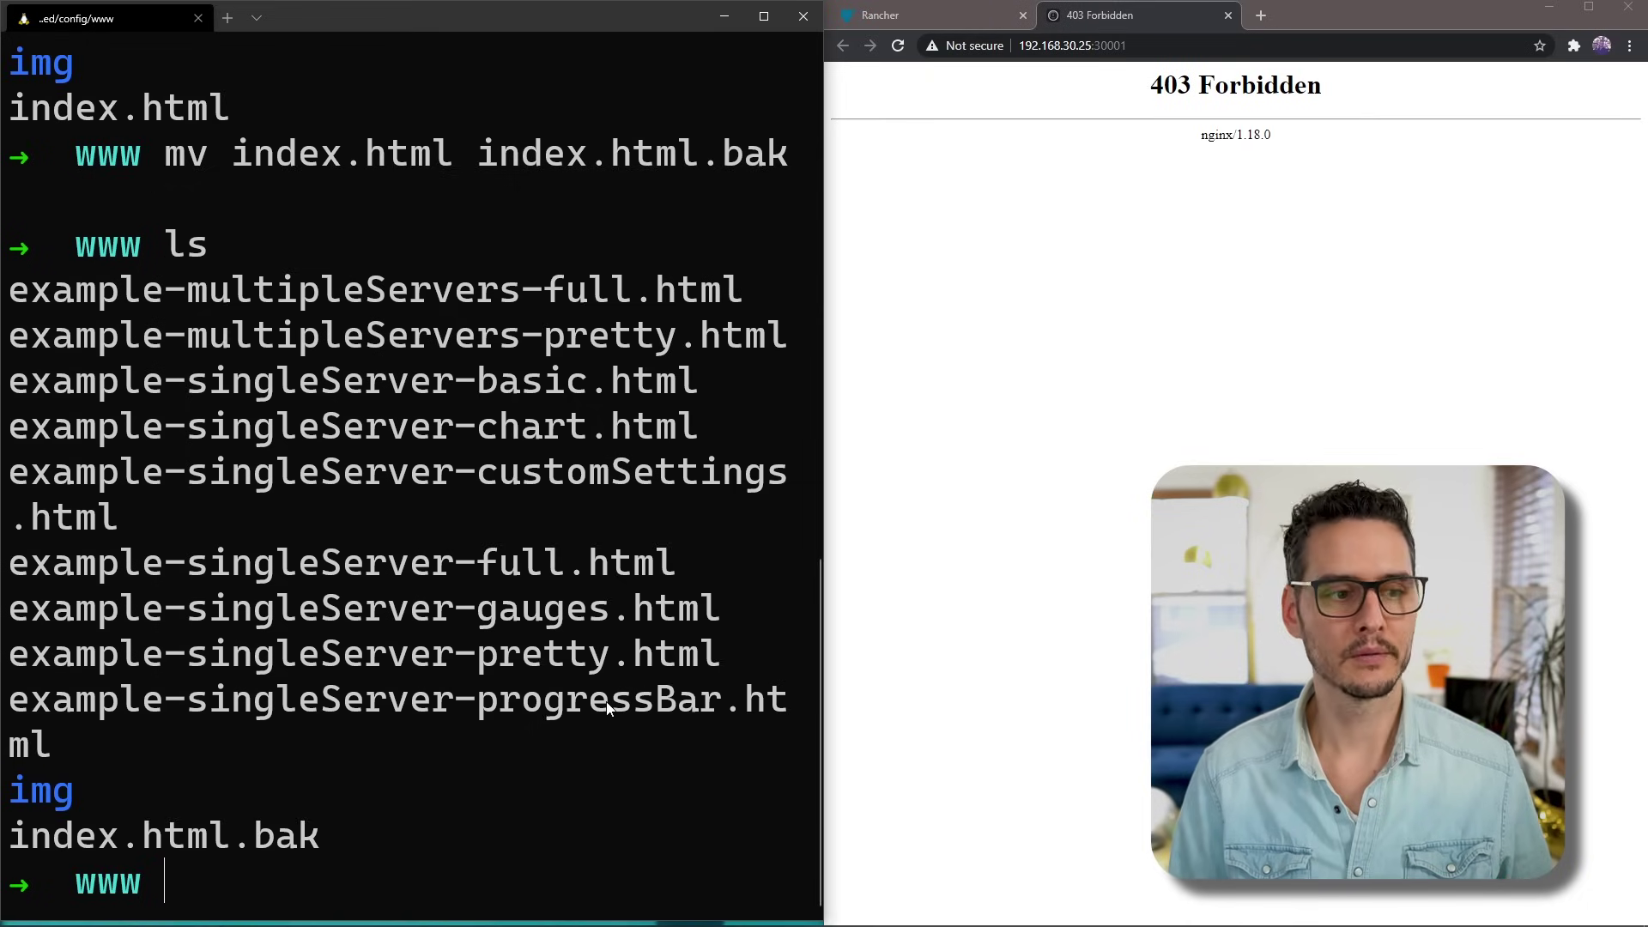
type("cp example-multipleServers-full.html index.html")
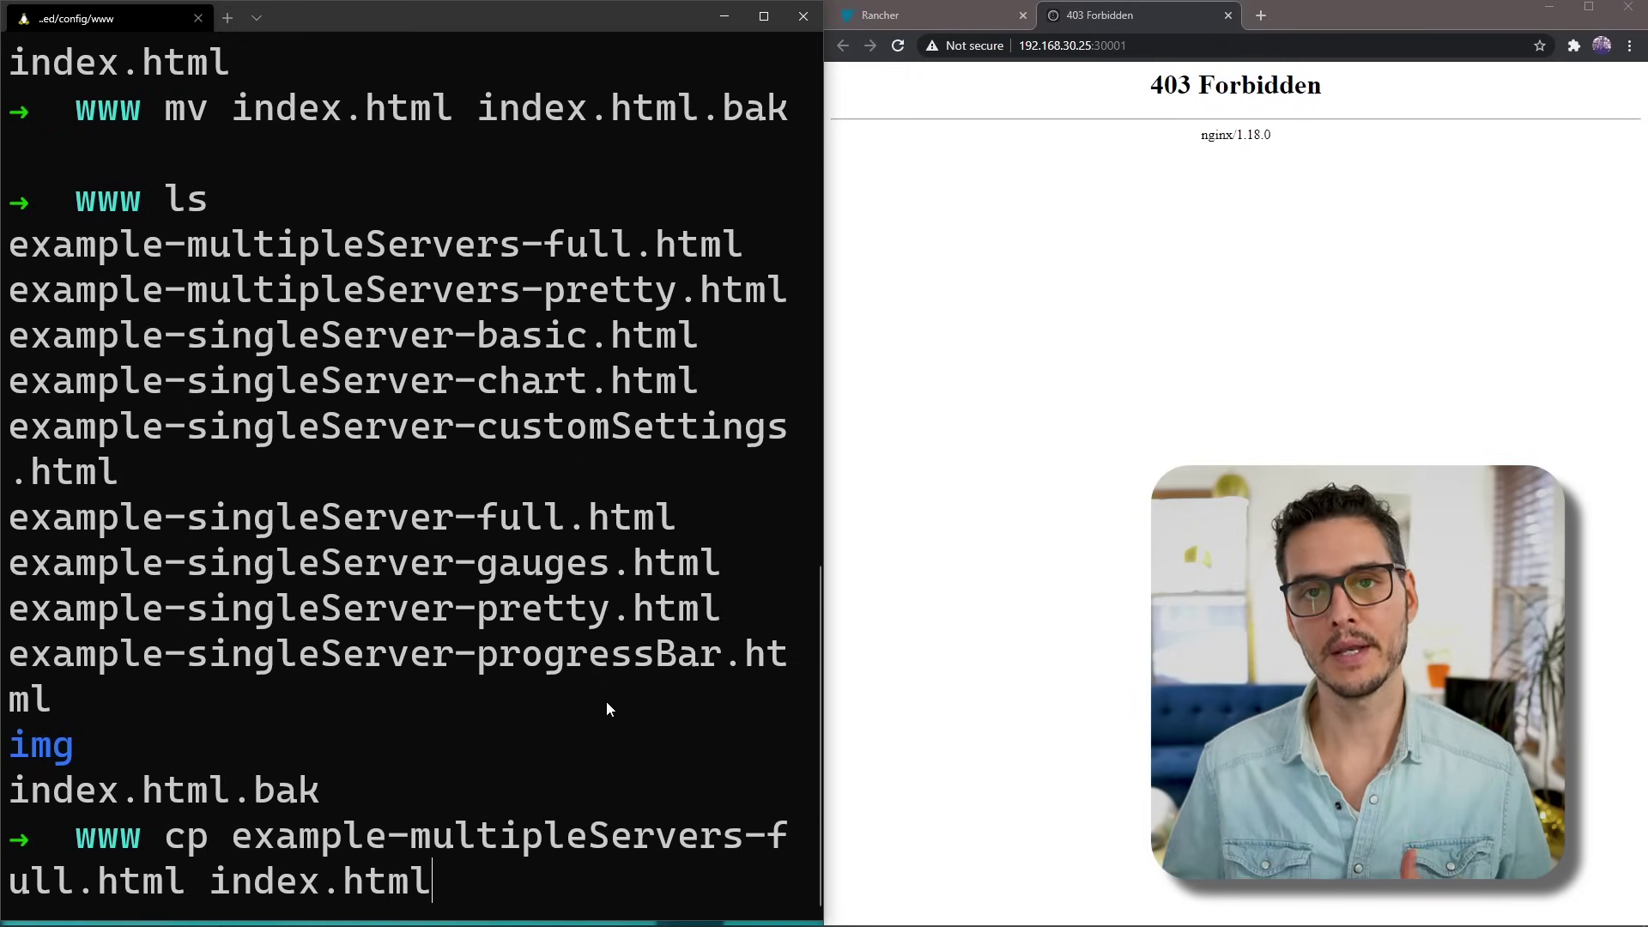
key("Return")
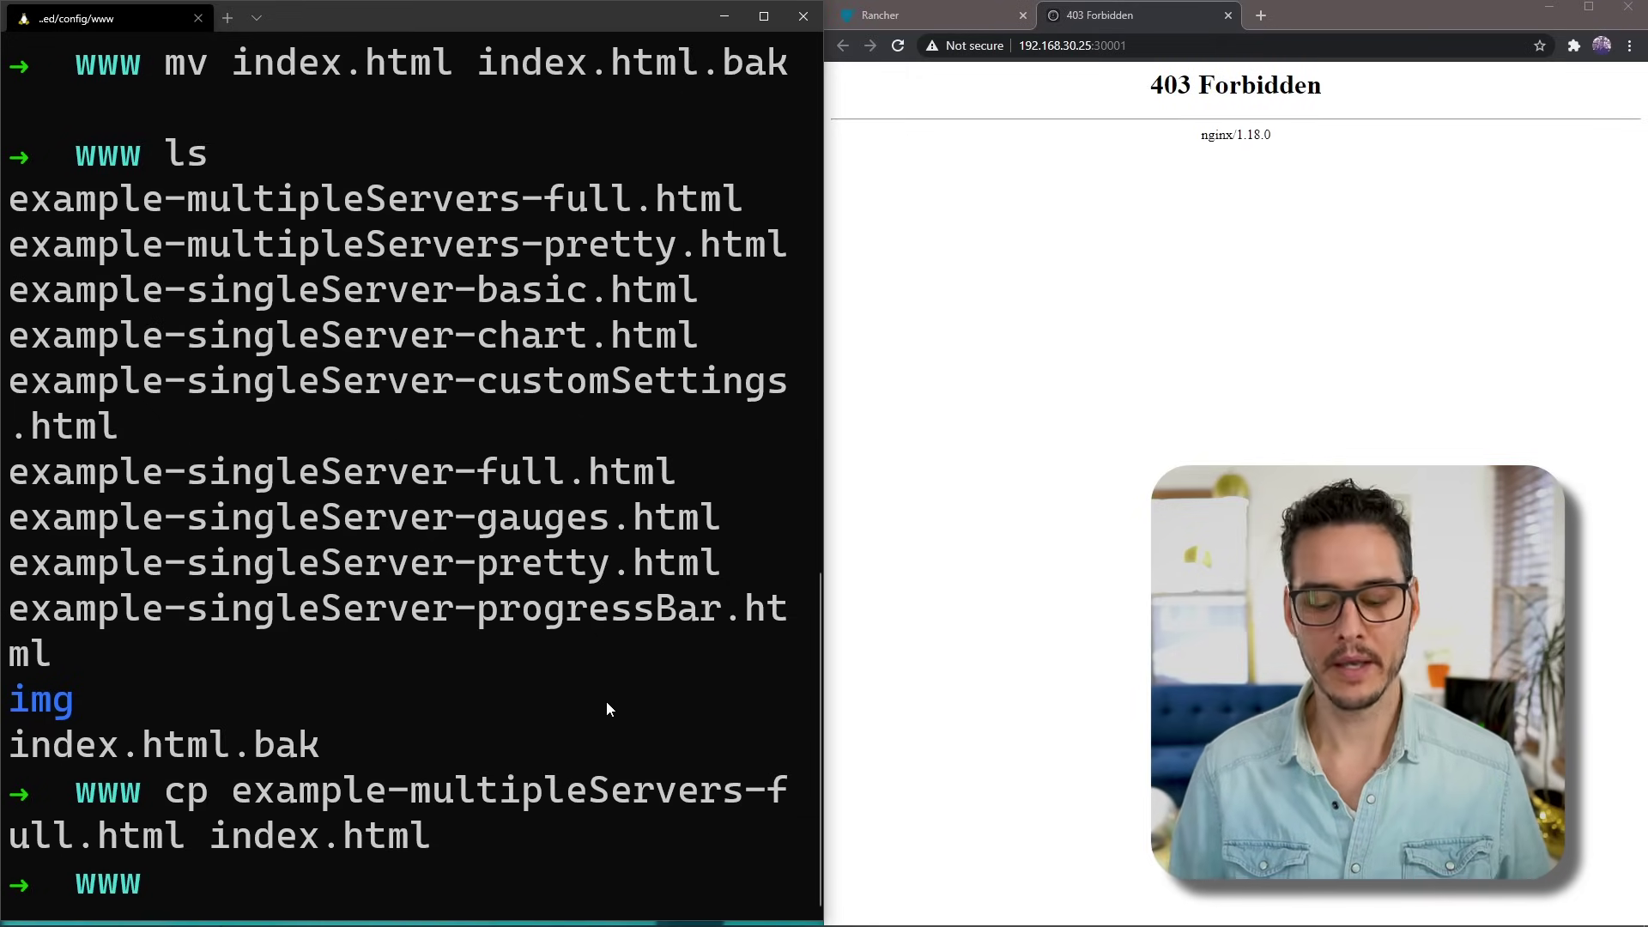
type("ls")
key("Return")
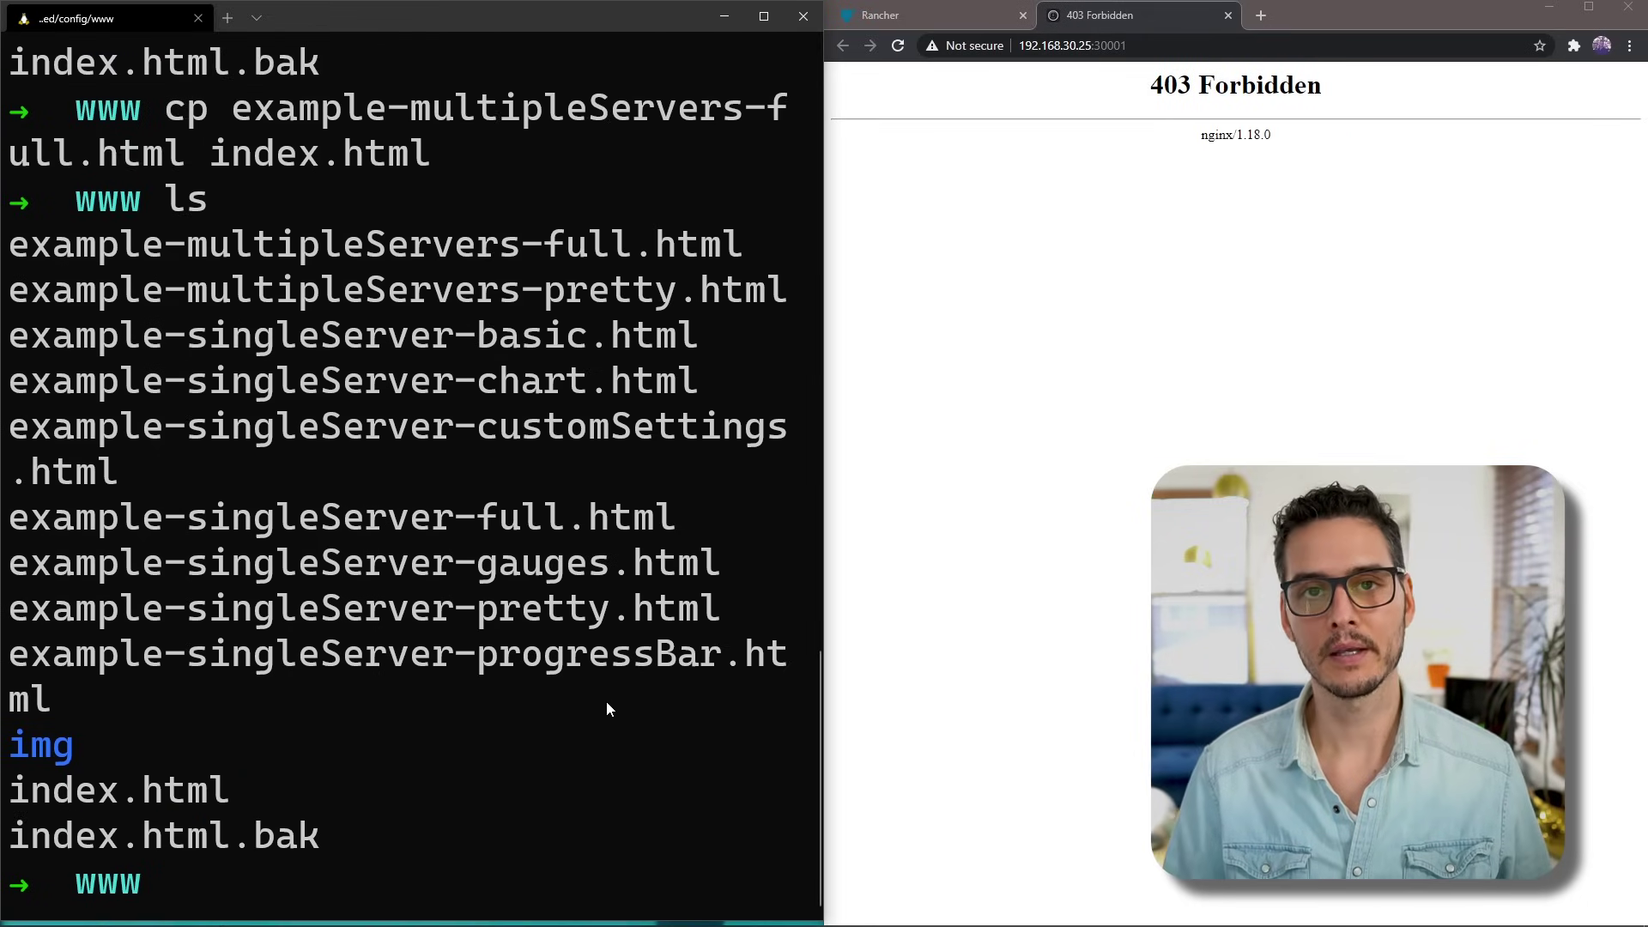
left_click(1026, 577)
key("F5")
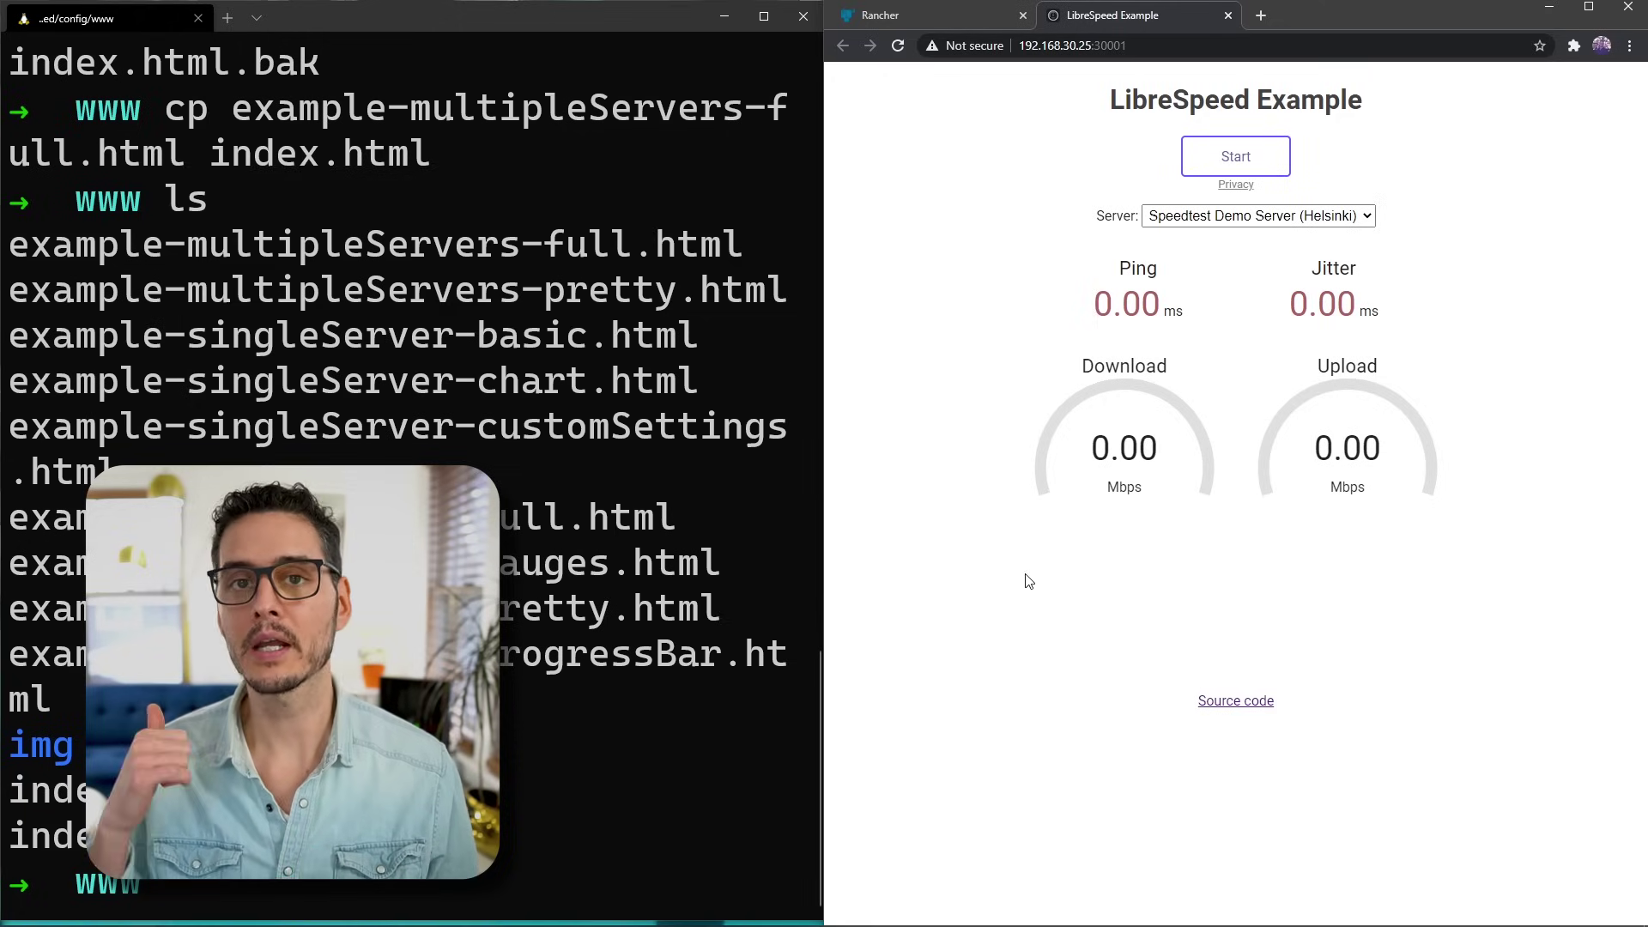
Step: Test against Speedtest Demo Server (Helsinki), measuring 140 Mbps down and 51.4 up
left_click(1352, 217)
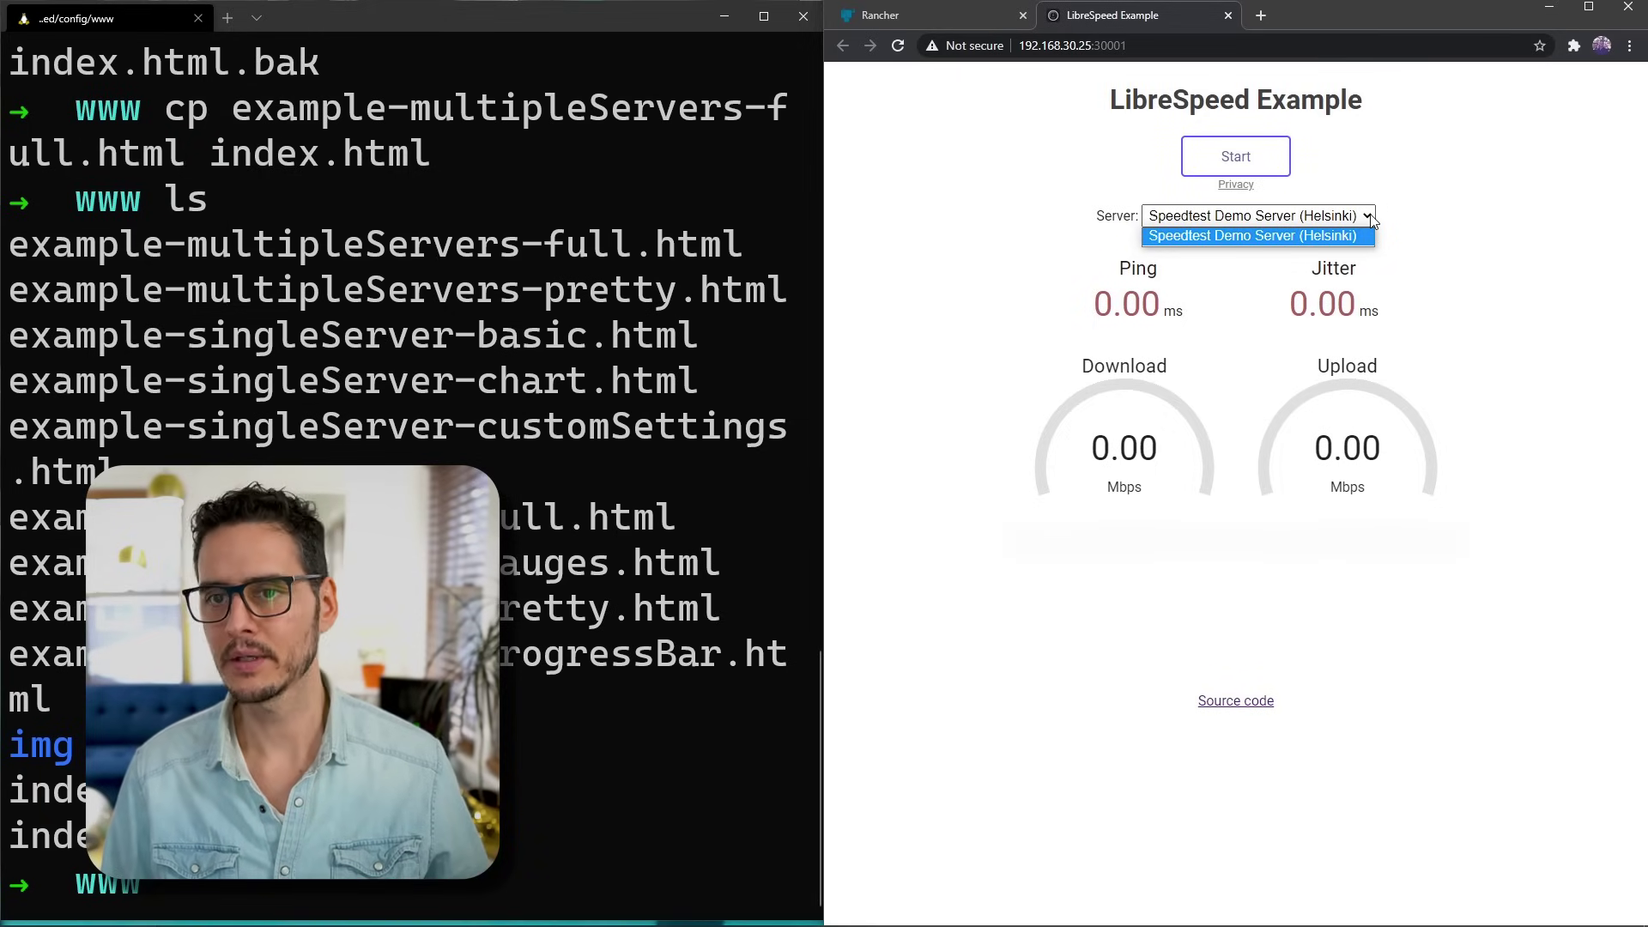
left_click(1236, 159)
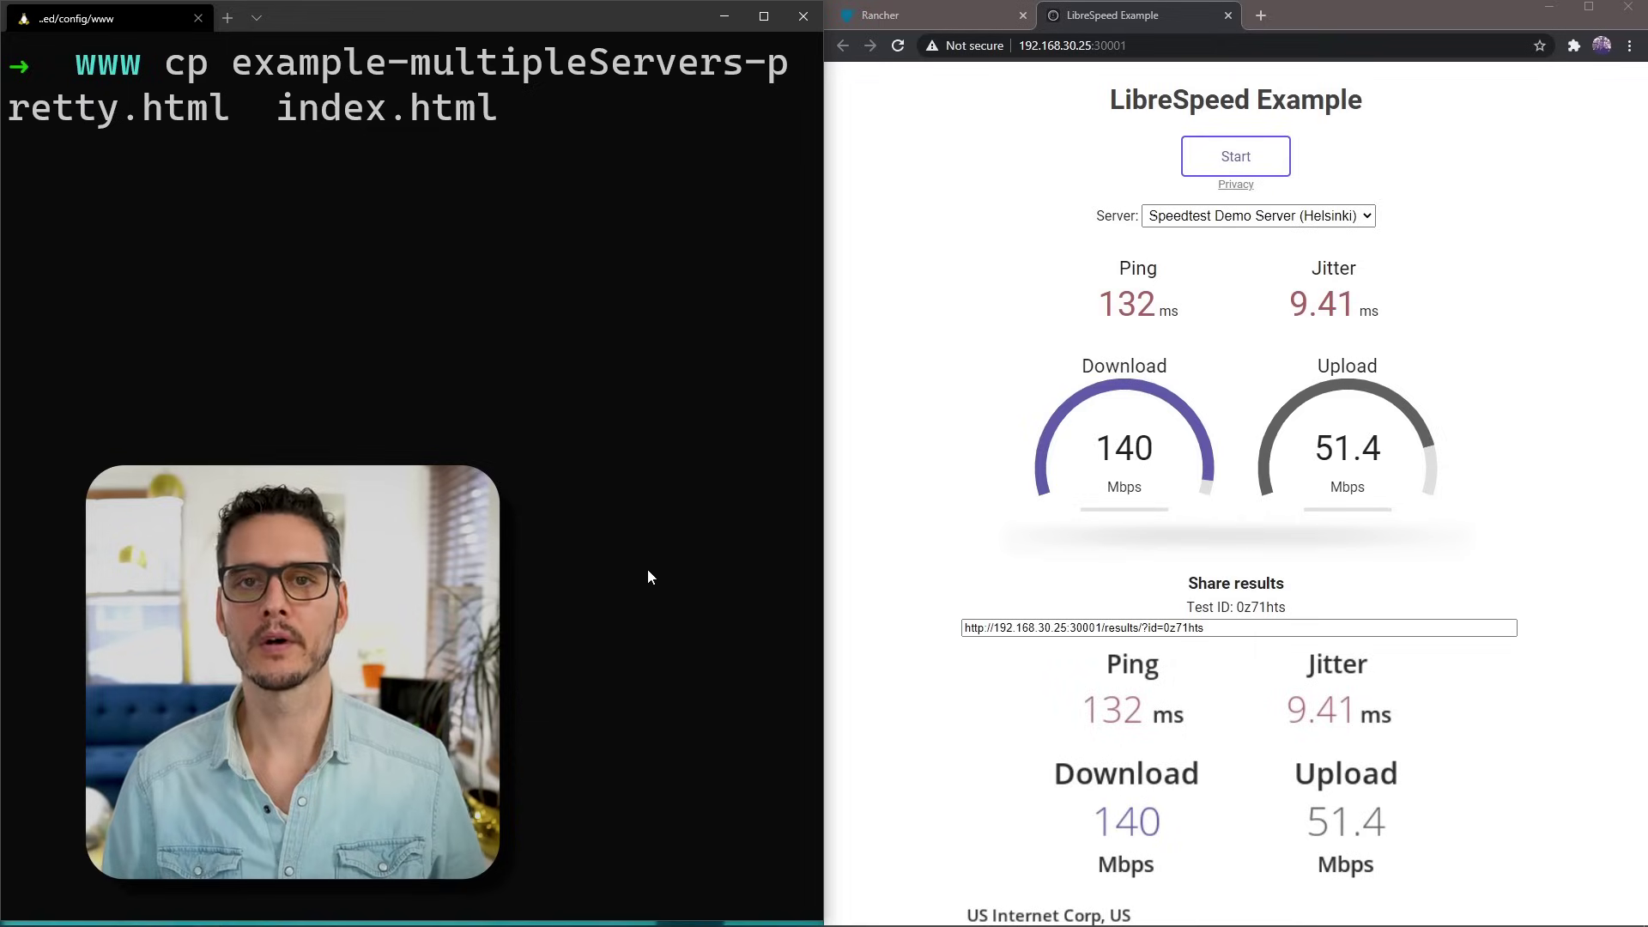
Step: Make example-multipleServers-pretty.html the index page, reload, and run a speed test
key("Return")
left_click(935, 405)
key("F5")
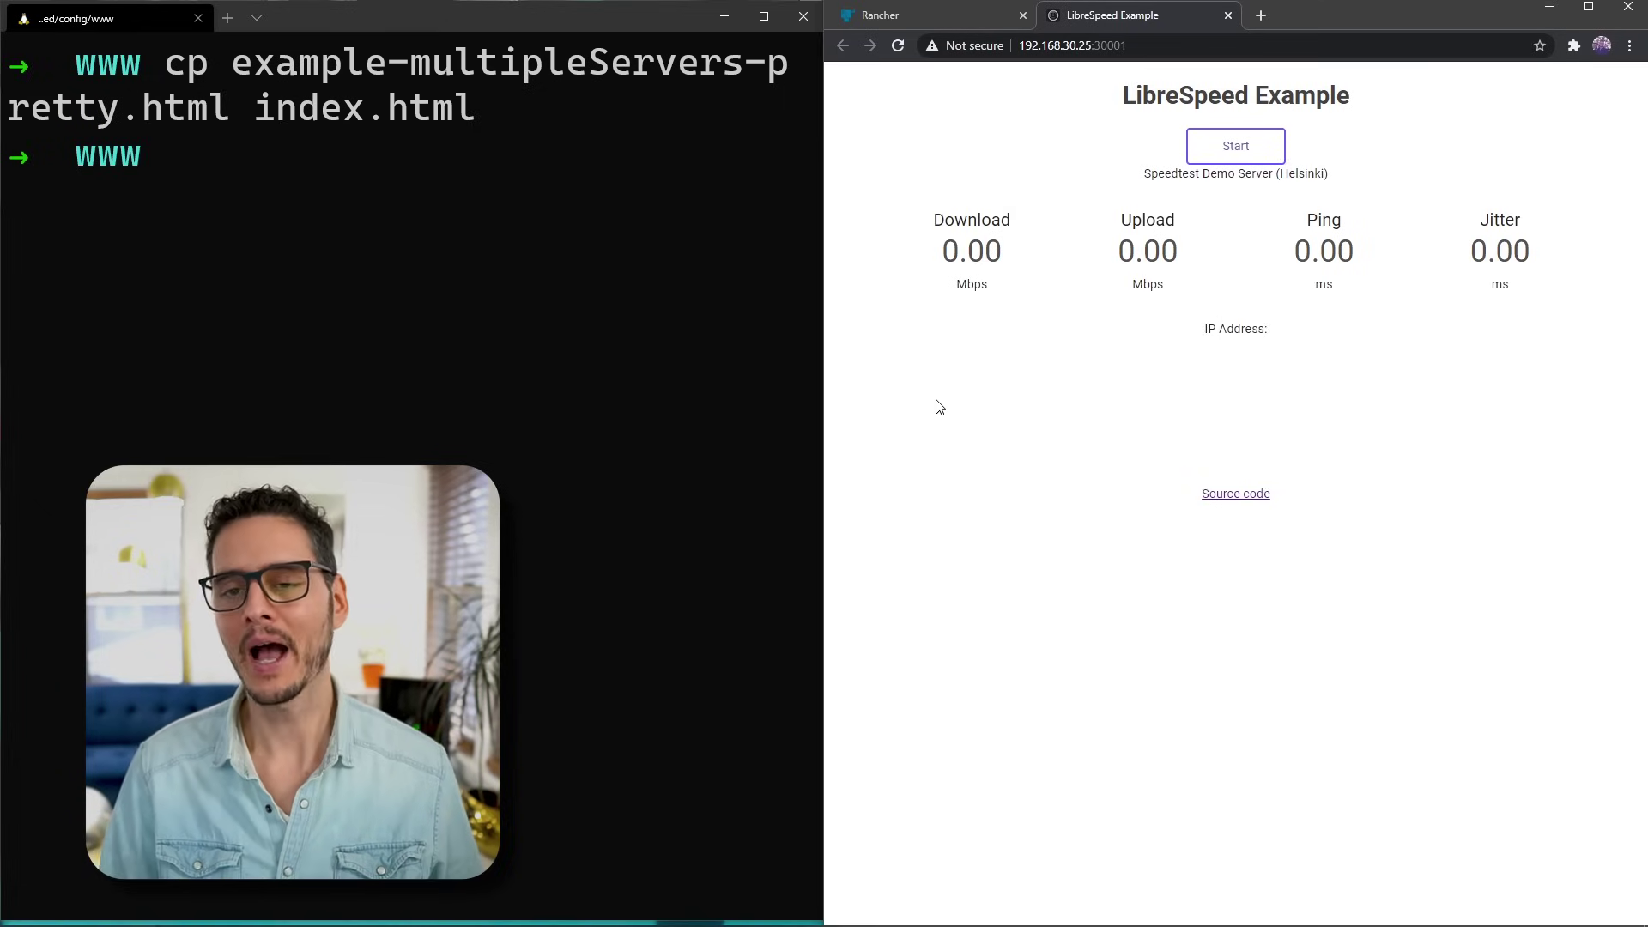
left_click(1240, 144)
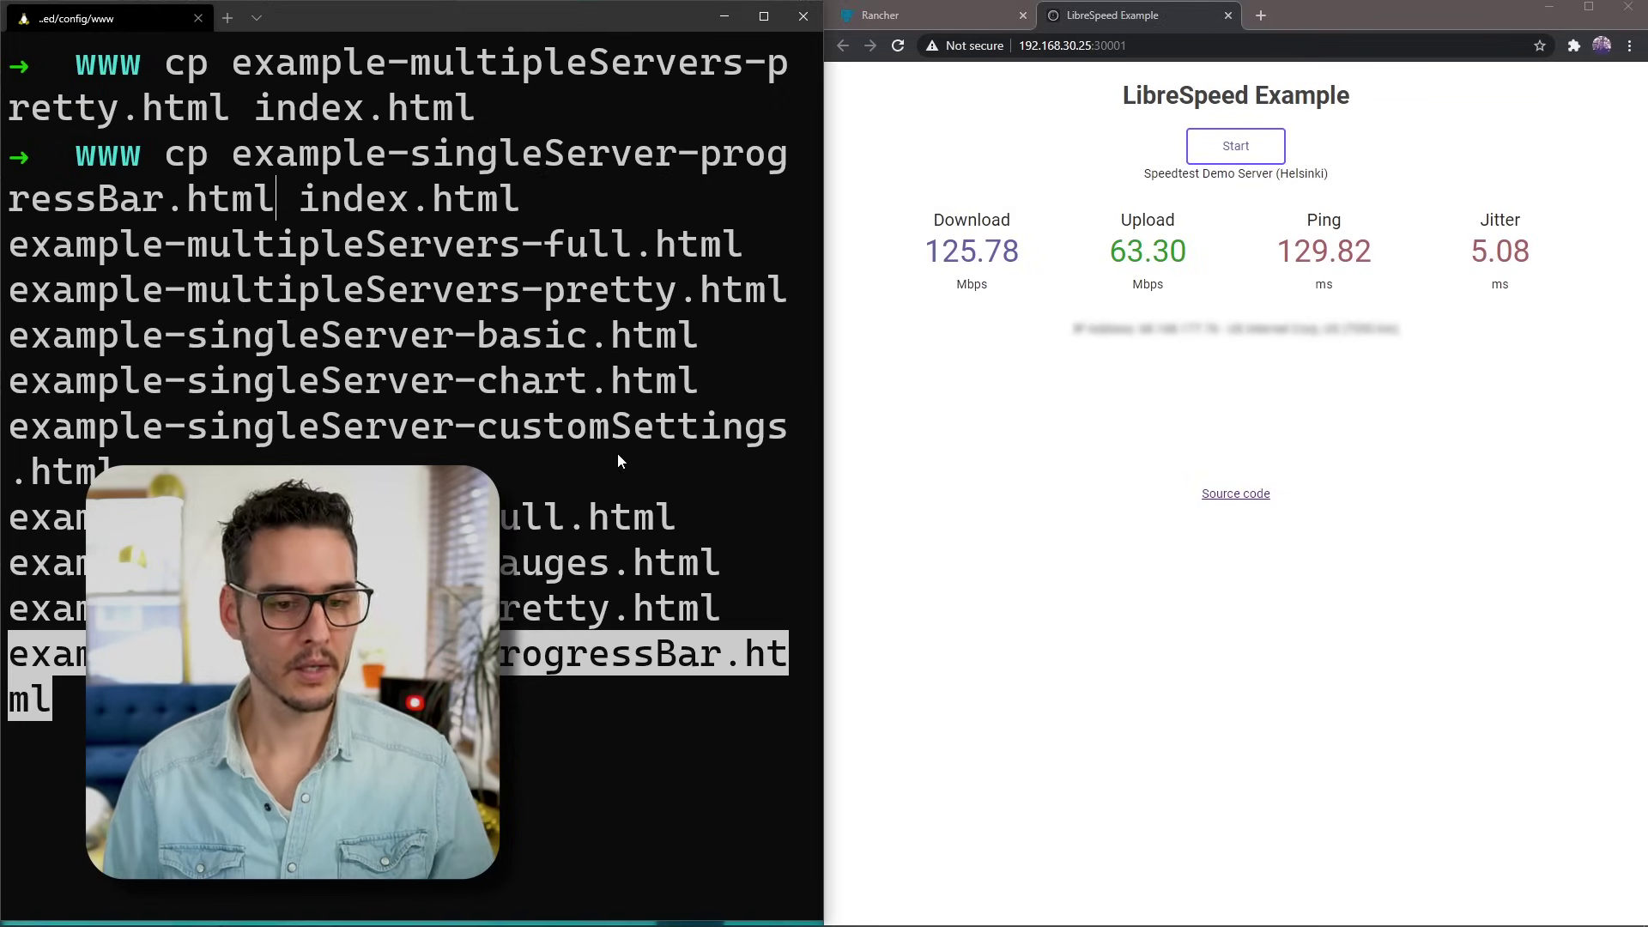
Step: Make example-singleServer-progressBar.html the index page, reload, and run a speed test
key("Return")
key("Return")
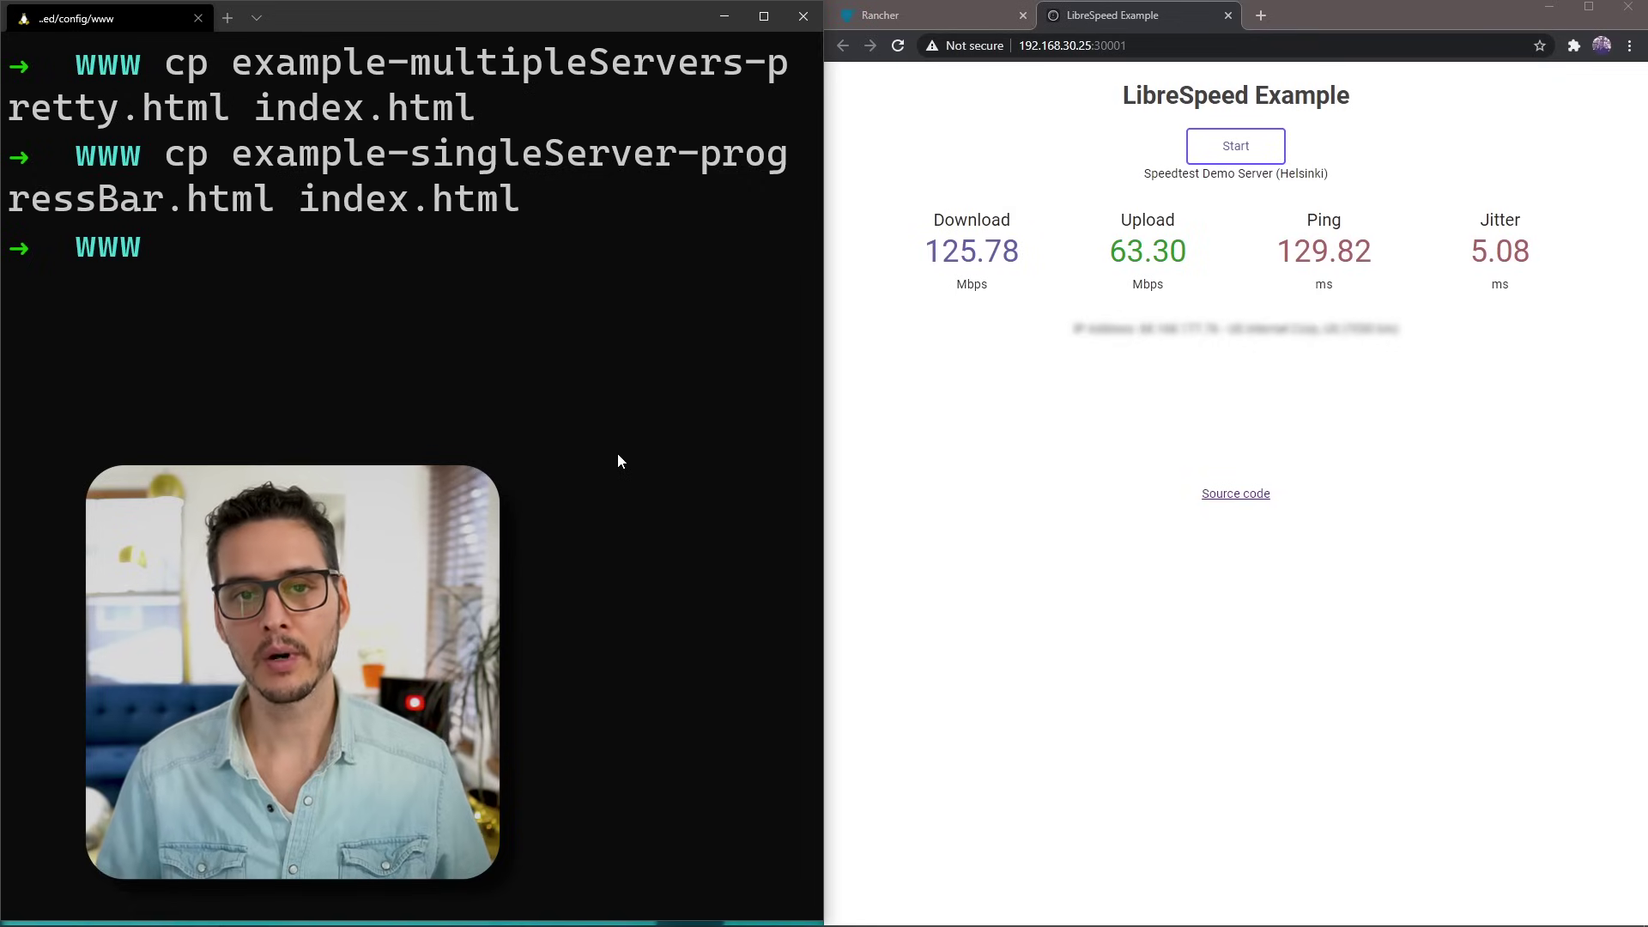
left_click(1013, 490)
key("F5")
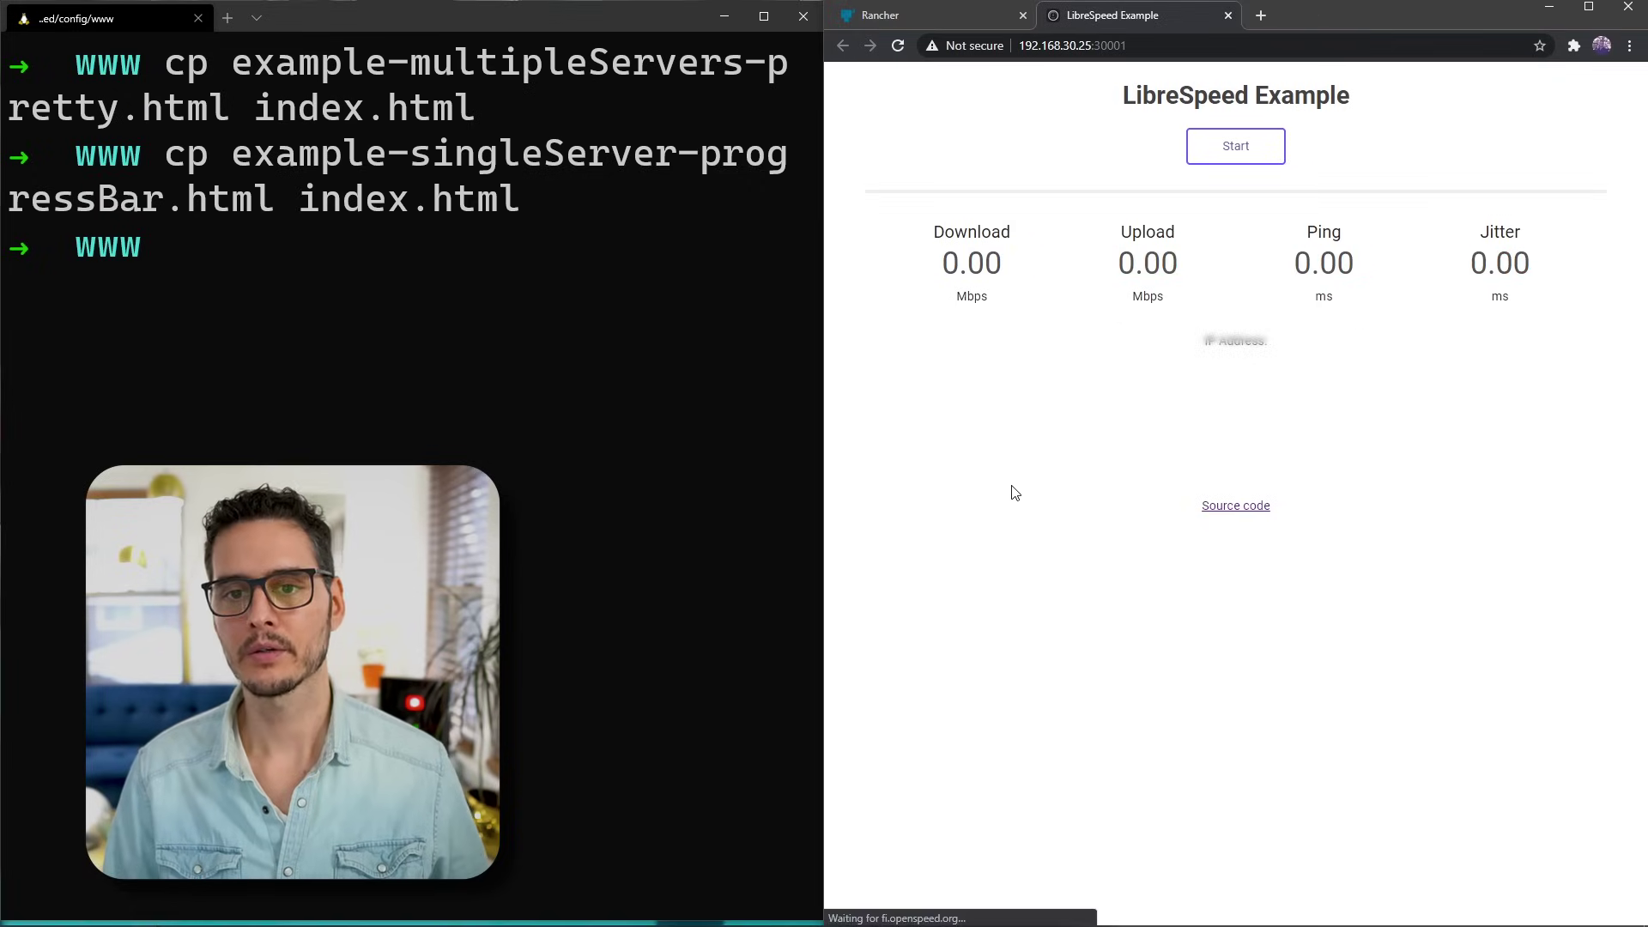
left_click(1236, 148)
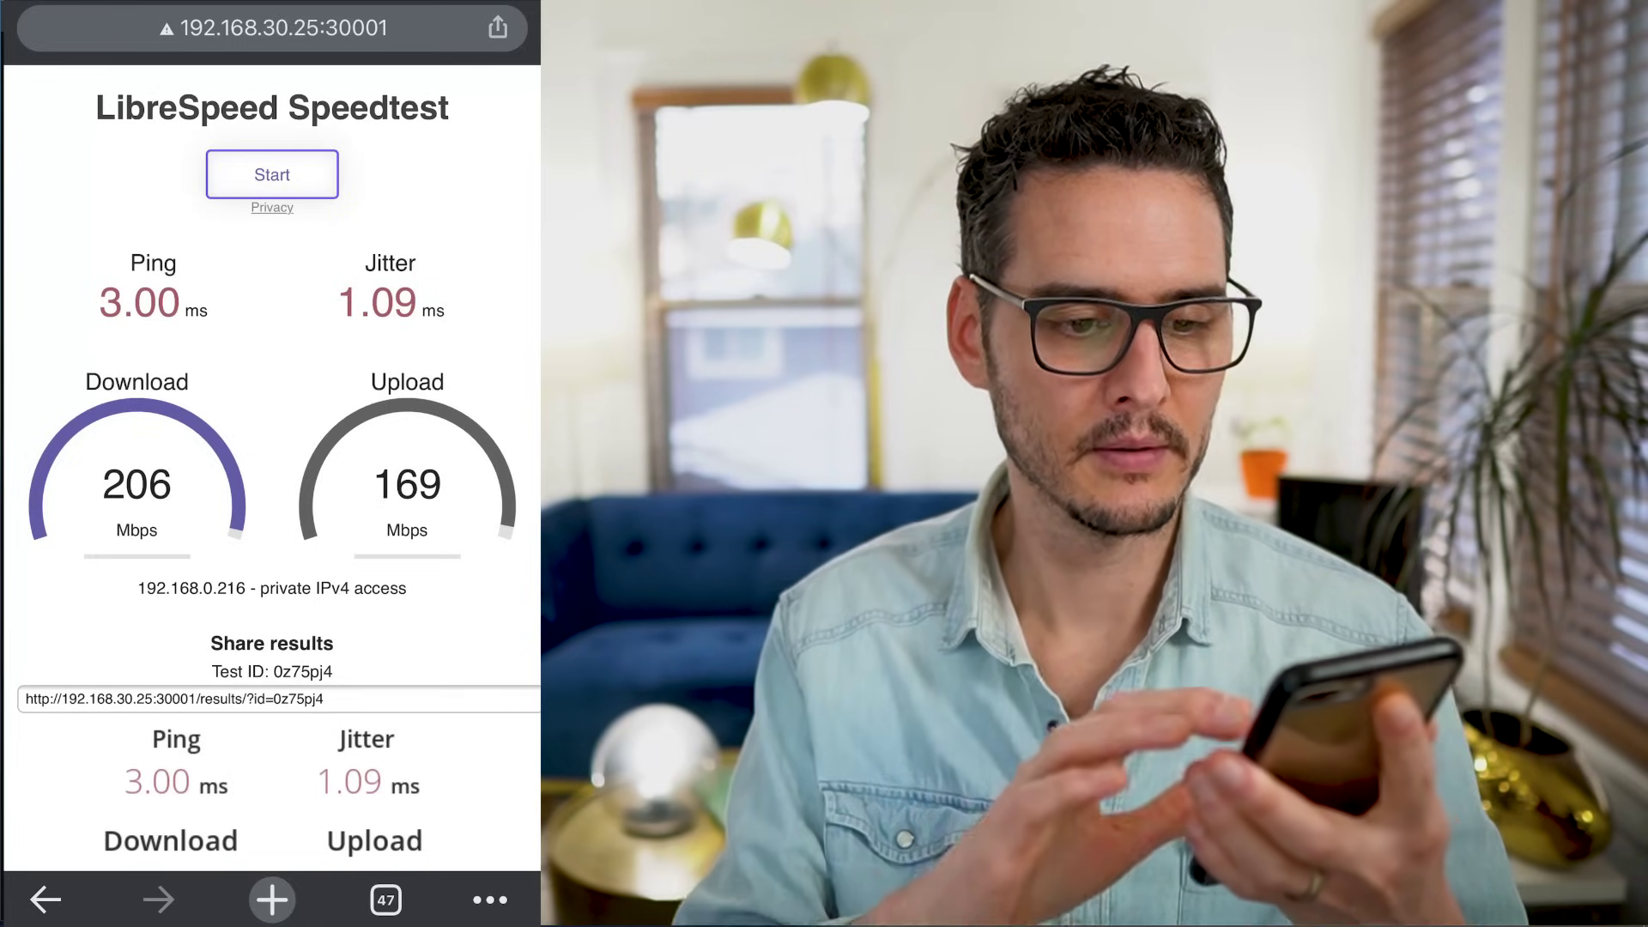
Step: Start another speed test on the phone at 192.168.30.25:30001
left_click(272, 174)
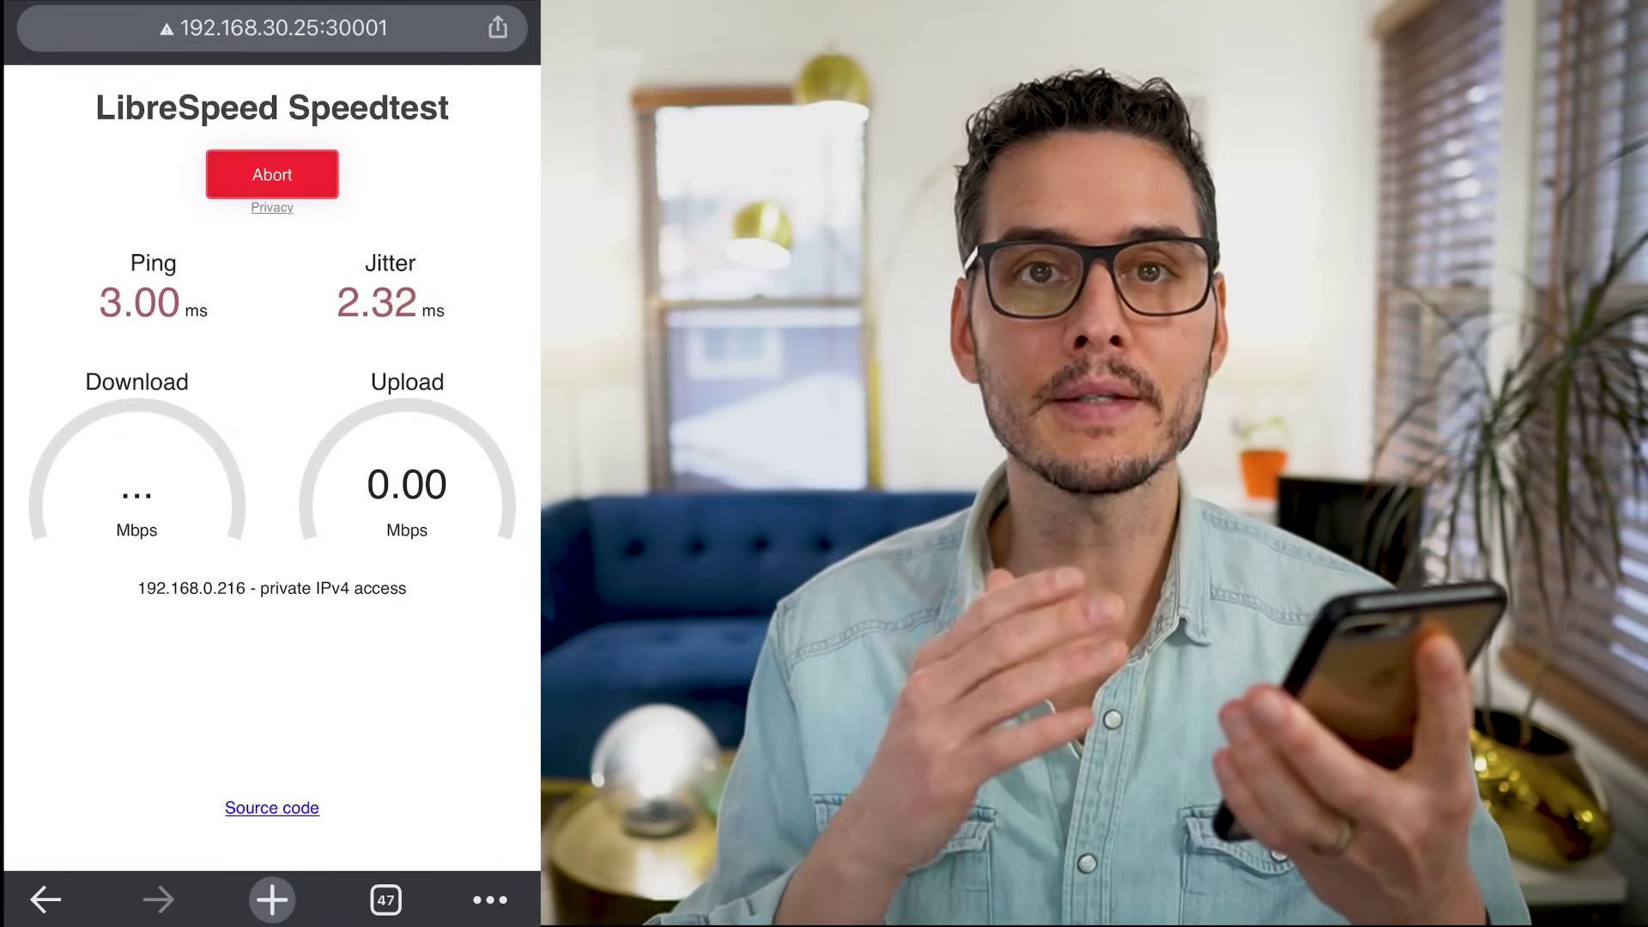